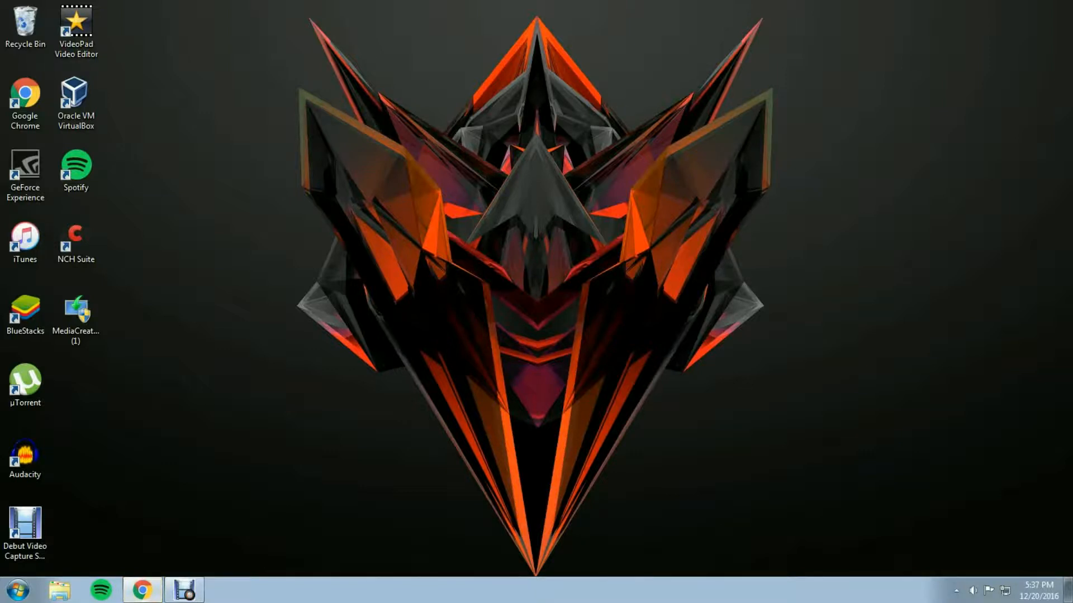
# - Search Google in Chrome for "virtualbox", view the platform packages on the Oracle VM VirtualBox Downloads page, and close the browser
pyautogui.click(142, 590)
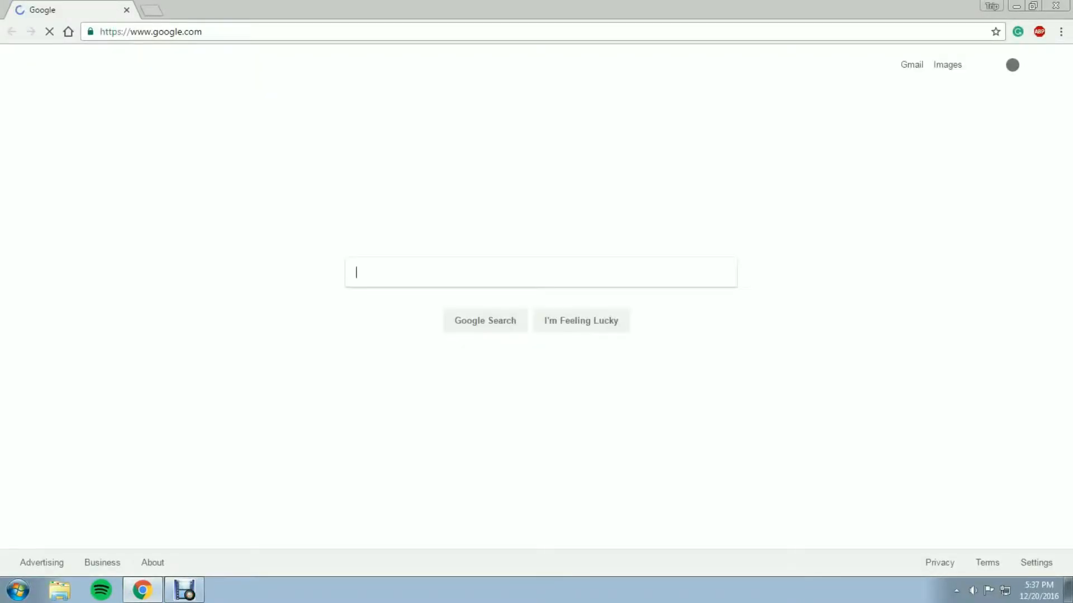
pyautogui.write('vir')
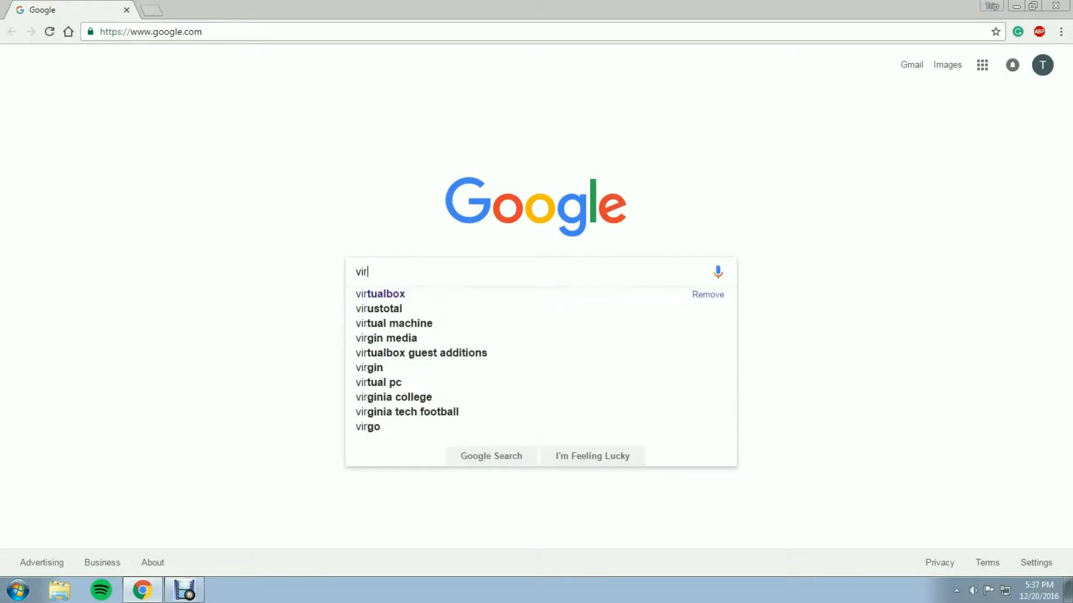
pyautogui.click(380, 294)
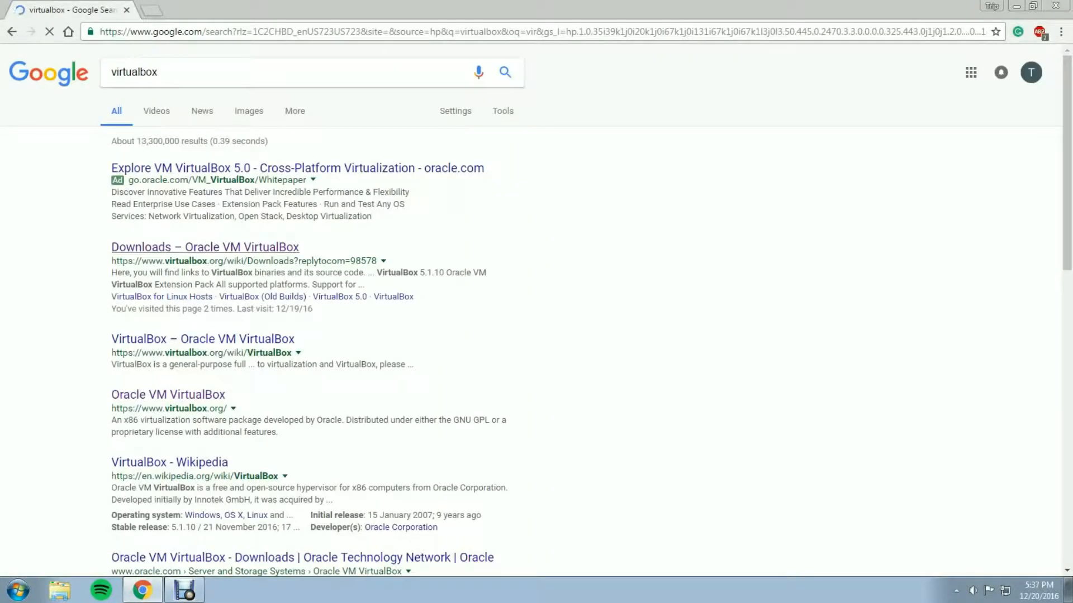
pyautogui.click(205, 247)
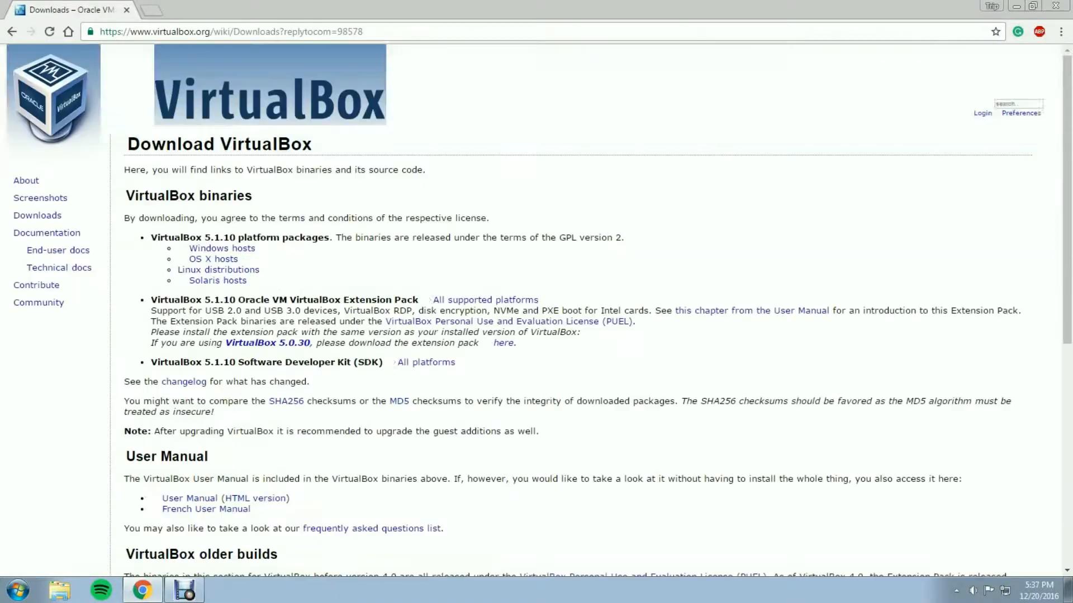
pyautogui.moveTo(258, 251); pyautogui.dragTo(177, 248)
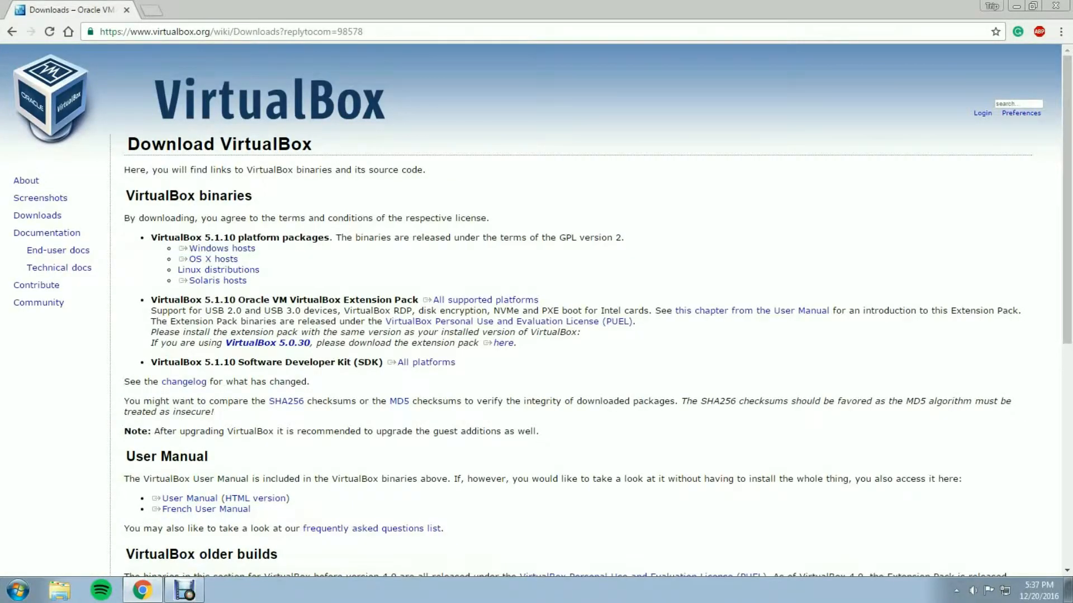
pyautogui.click(1056, 5)
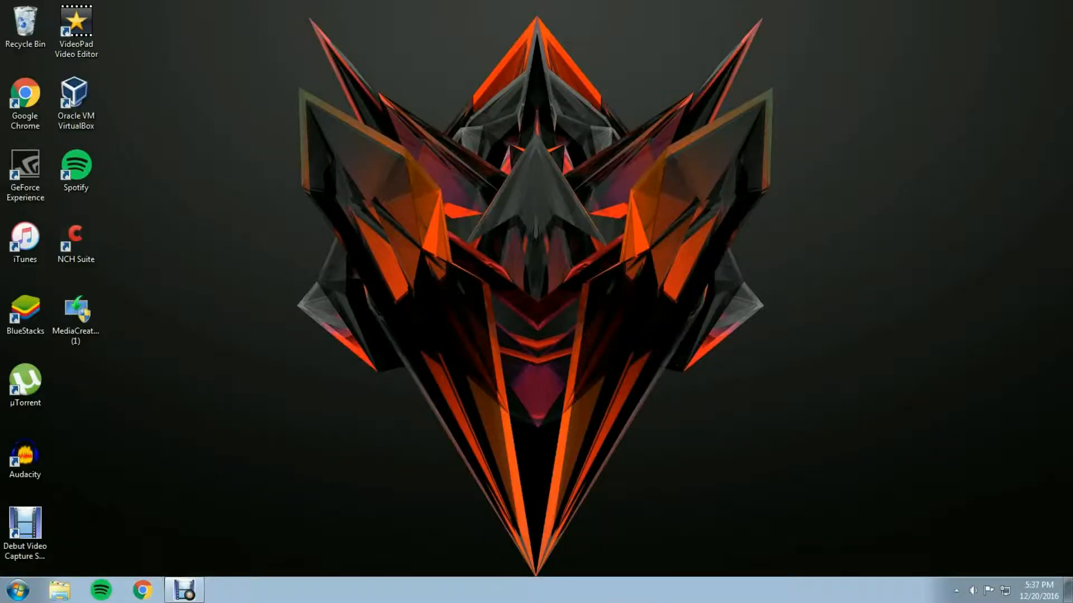
pyautogui.moveTo(76, 97)
pyautogui.mouseDown()
pyautogui.moveTo(382, 168)
pyautogui.moveTo(76, 97)
pyautogui.mouseUp()
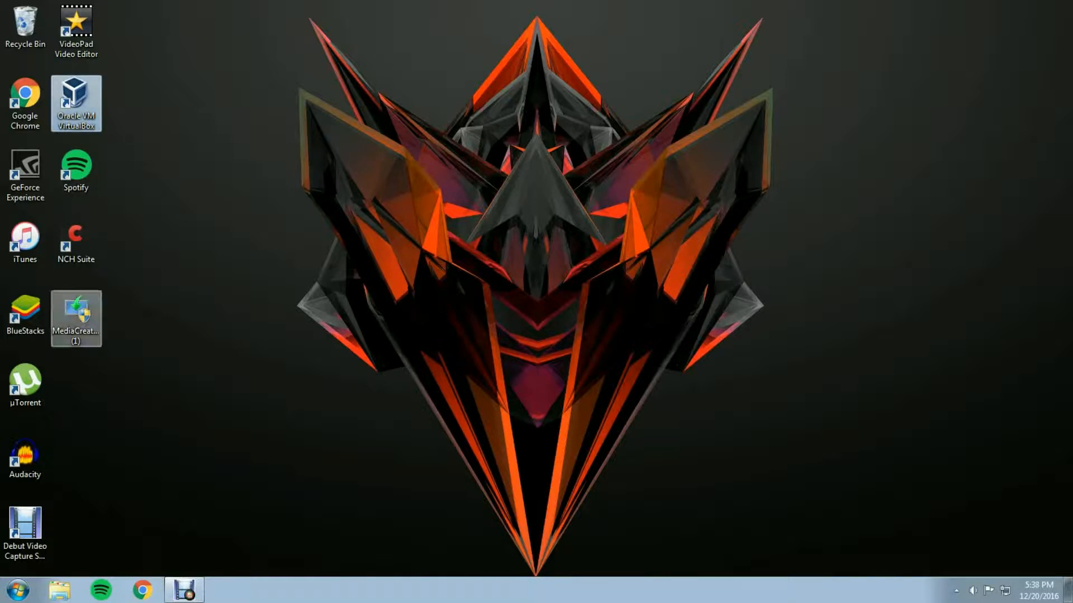
pyautogui.click(162, 403)
# - Search Google in Chrome for "windows 10 download" and open Microsoft's Windows 10 ISO page
pyautogui.click(143, 590)
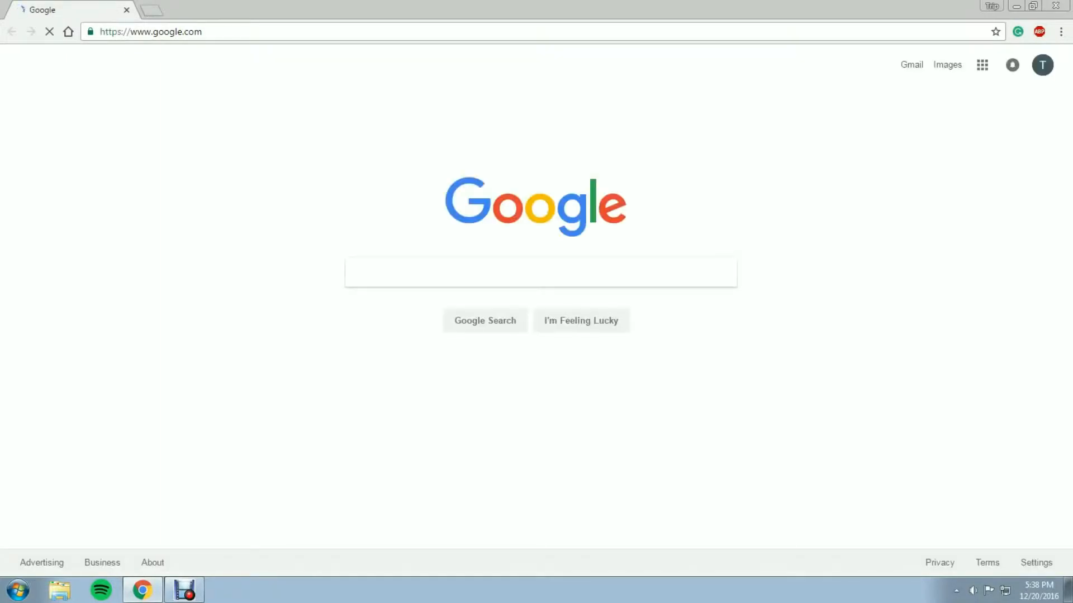
pyautogui.write('windo')
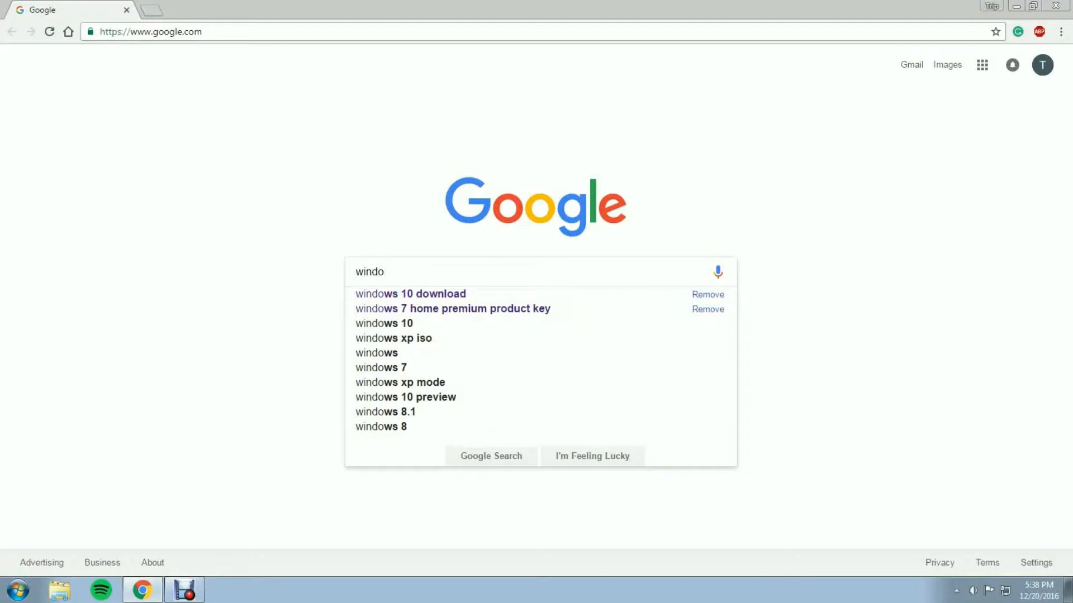
pyautogui.press('Down')
pyautogui.press('Return')
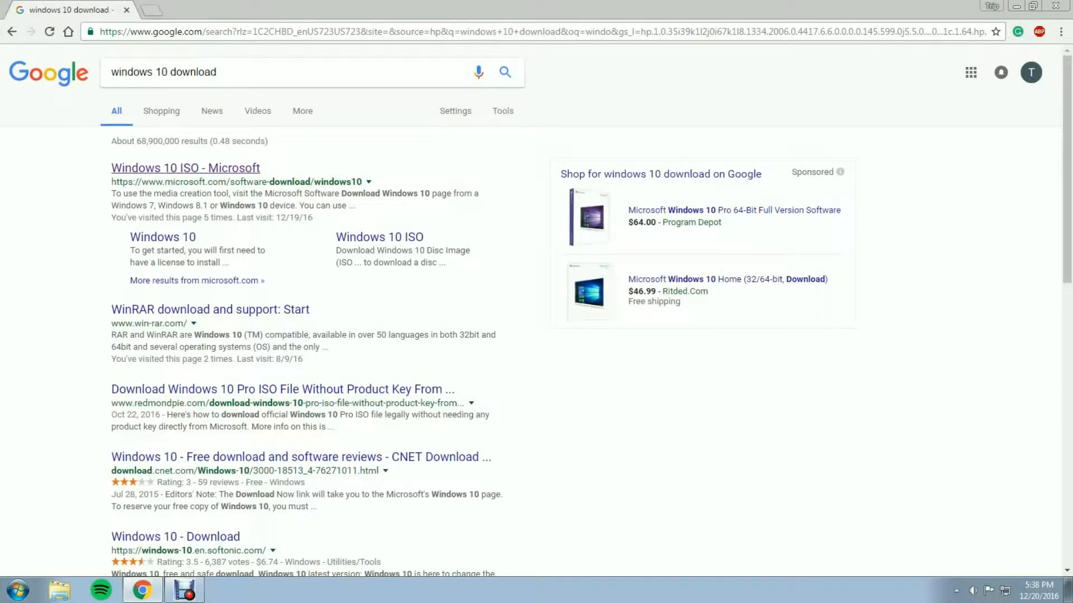
pyautogui.click(184, 168)
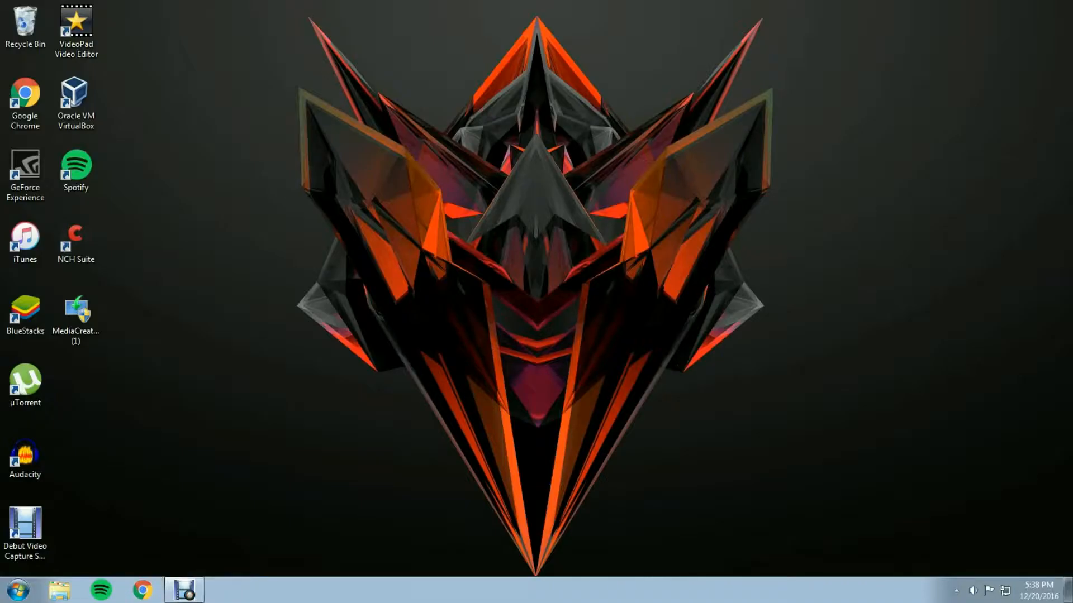
# - Launch the MediaCreationTool (1) file from the desktop and accept the Windows 10 Setup license terms
pyautogui.click(76, 319)
pyautogui.moveTo(76, 318)
pyautogui.mouseDown()
pyautogui.moveTo(382, 178)
pyautogui.moveTo(76, 318)
pyautogui.mouseUp()
pyautogui.click(184, 590)
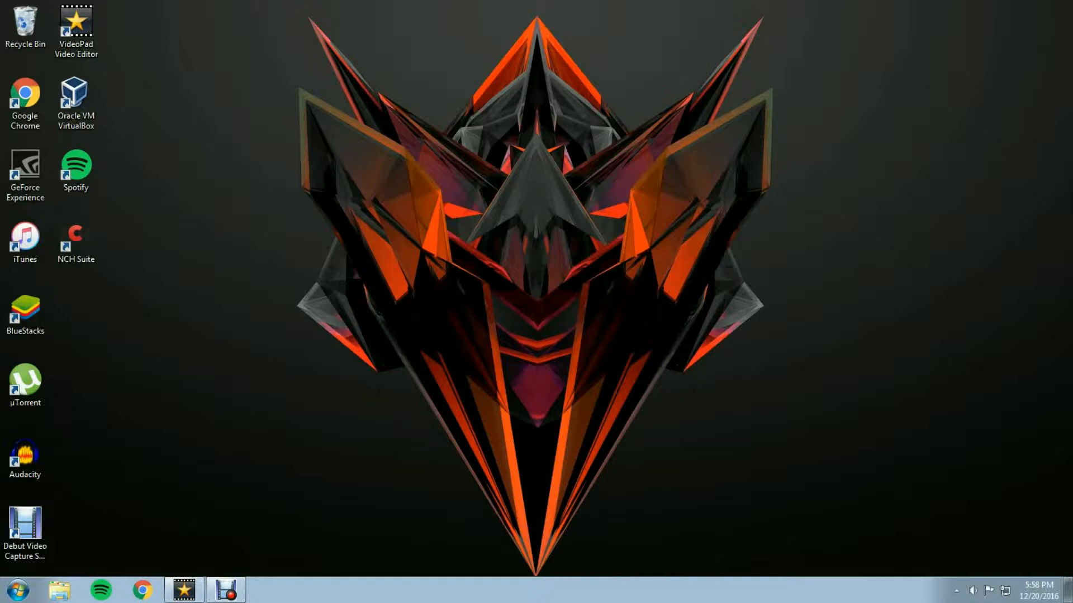
pyautogui.click(226, 591)
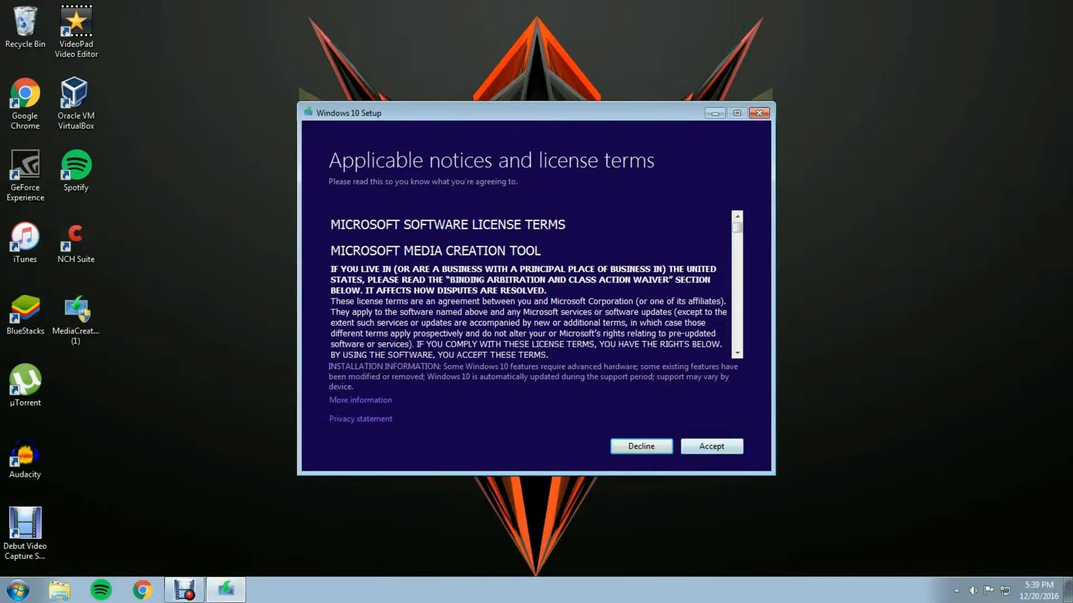
pyautogui.click(712, 447)
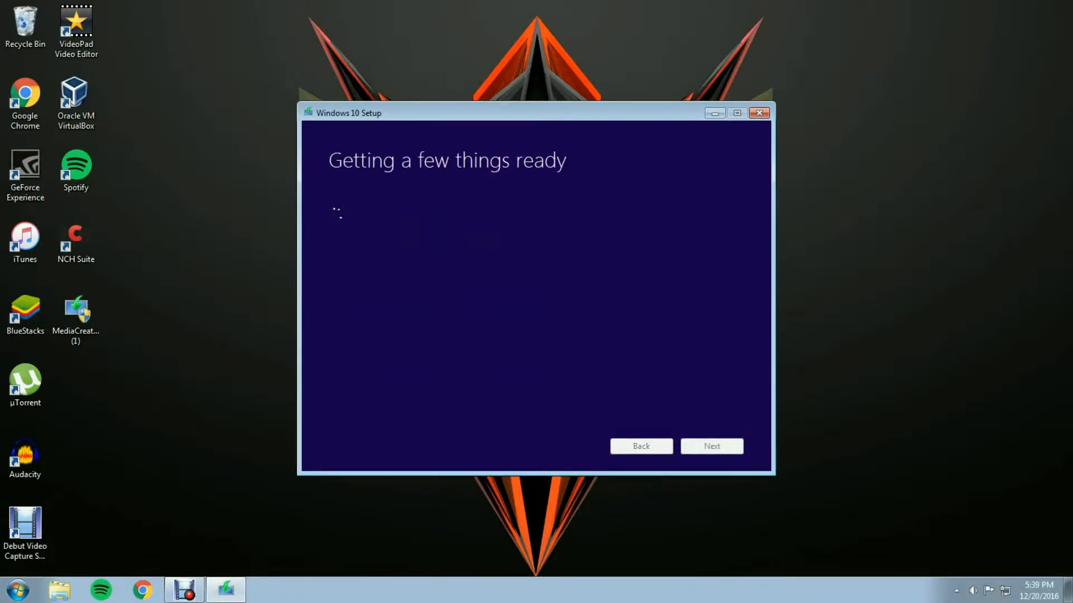
pyautogui.click(185, 590)
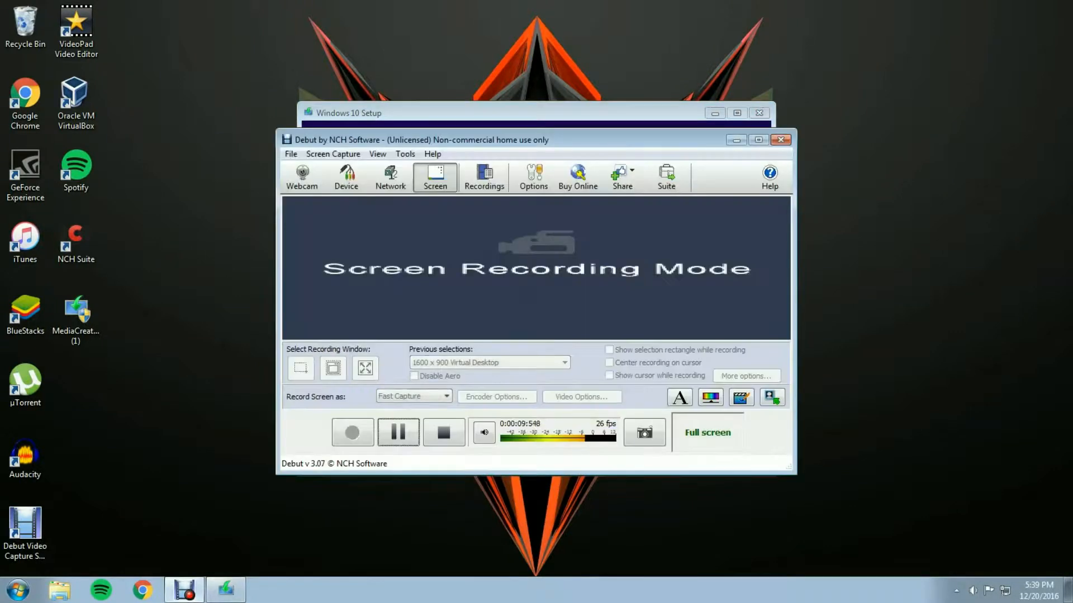
pyautogui.click(444, 432)
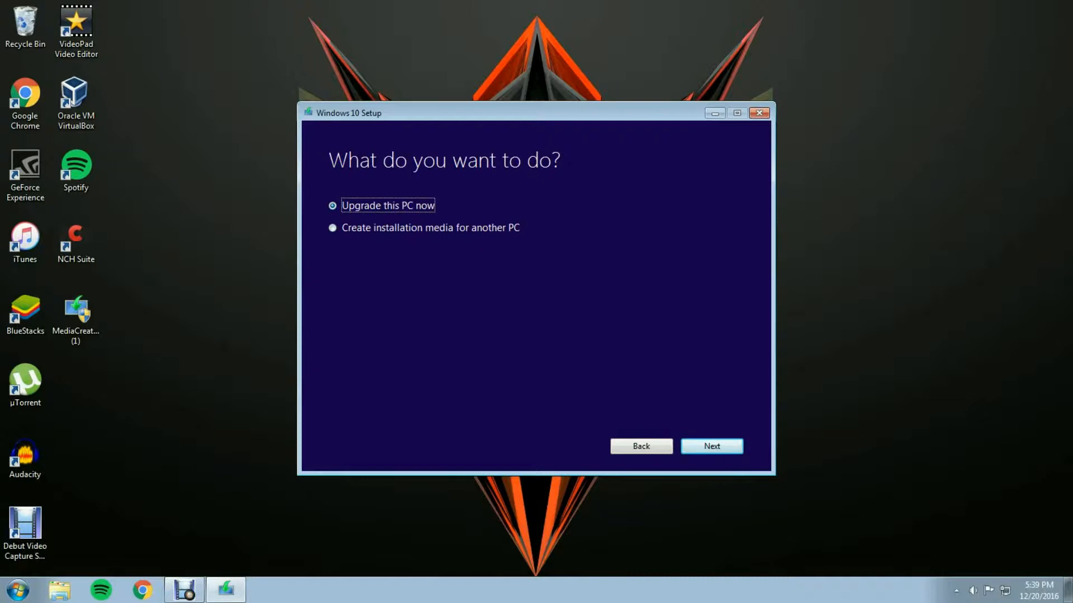
# - Choose installation media for another PC with the recommended options, and download it as an ISO file named Windows on the Desktop
pyautogui.click(431, 228)
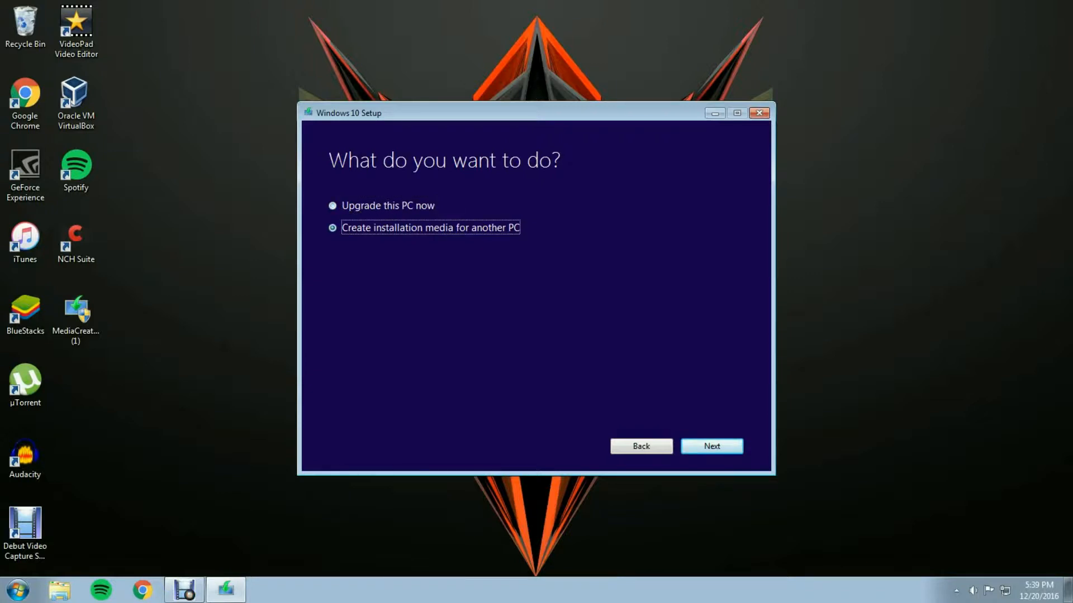
pyautogui.press('Return')
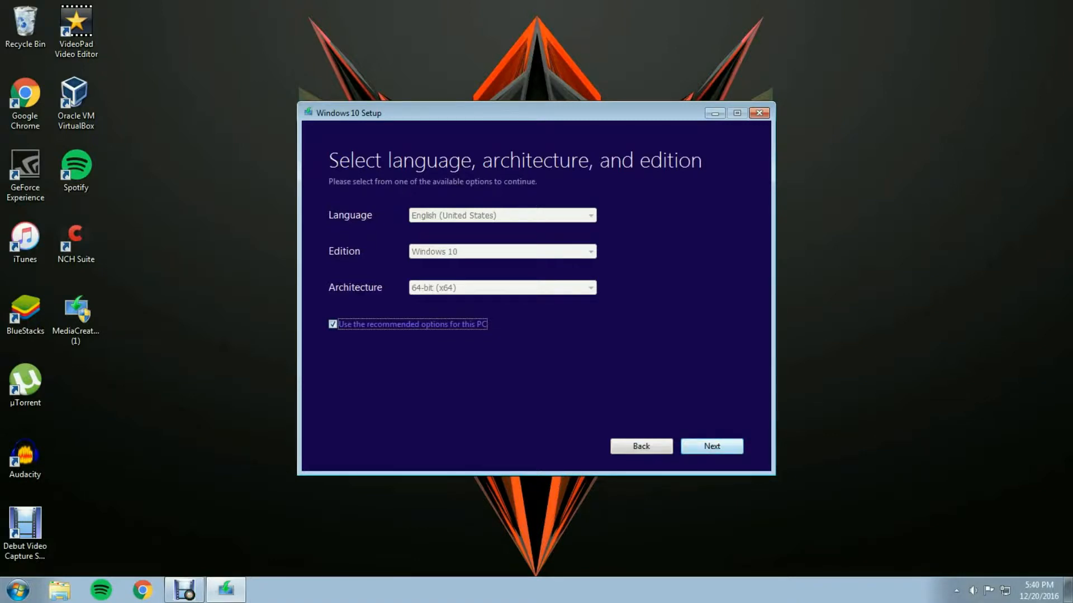
pyautogui.press('Return')
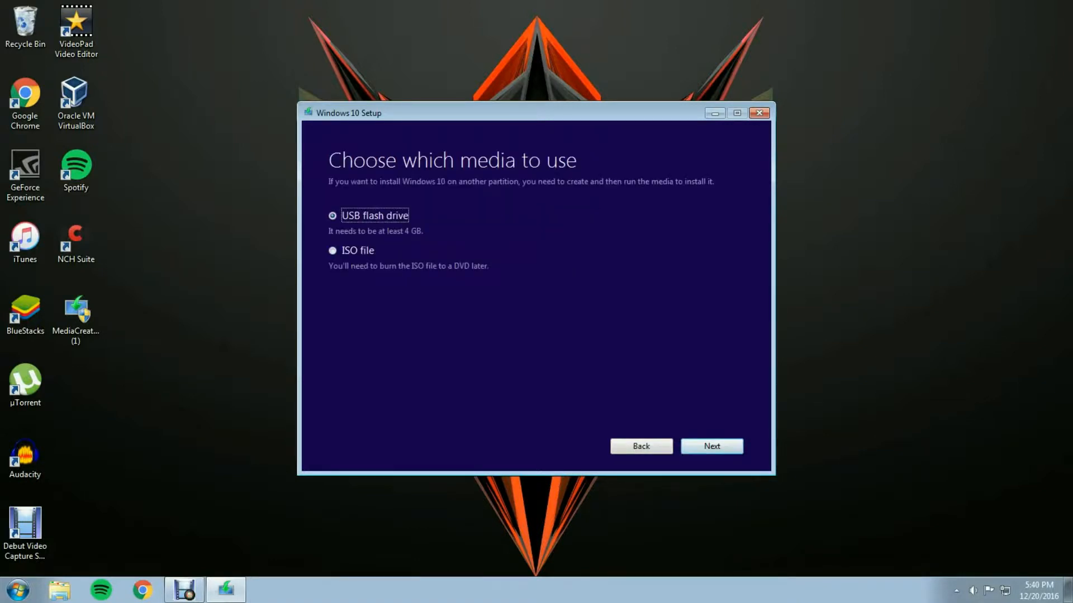
pyautogui.press('Down')
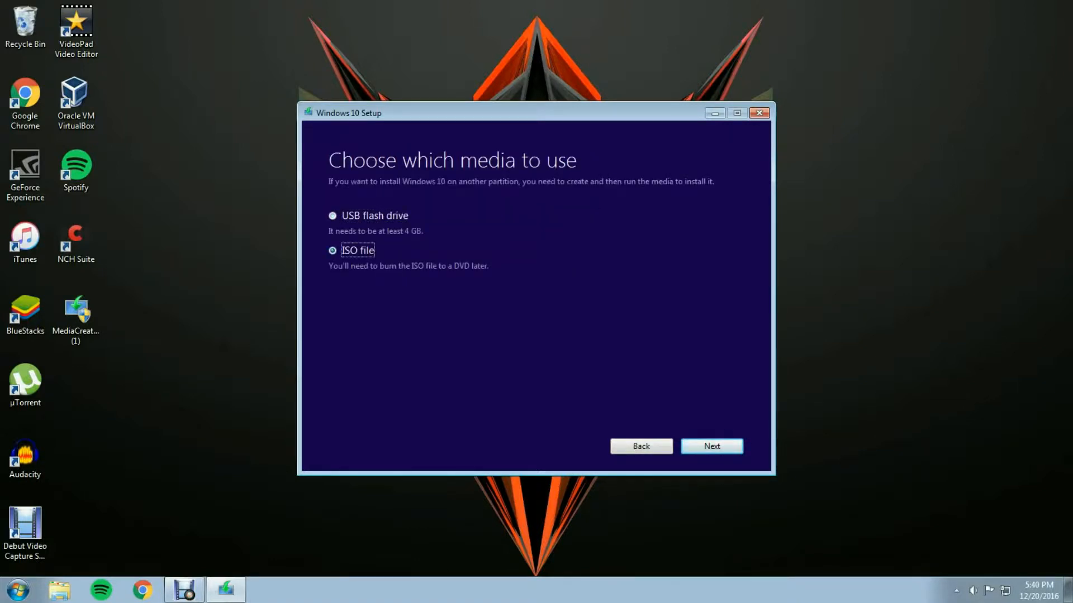
pyautogui.press('Return')
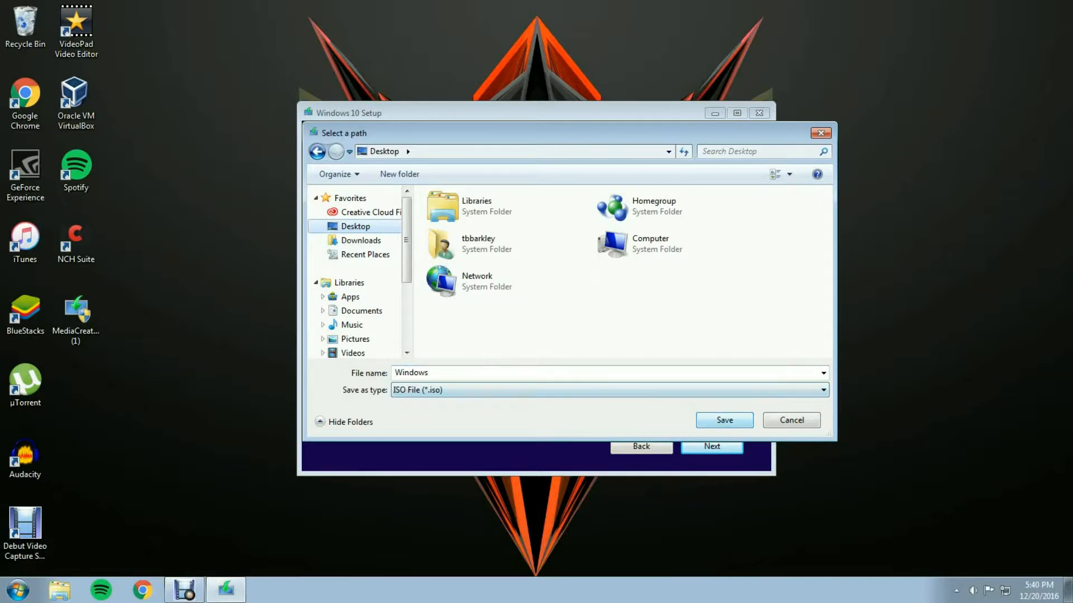
pyautogui.press('Return')
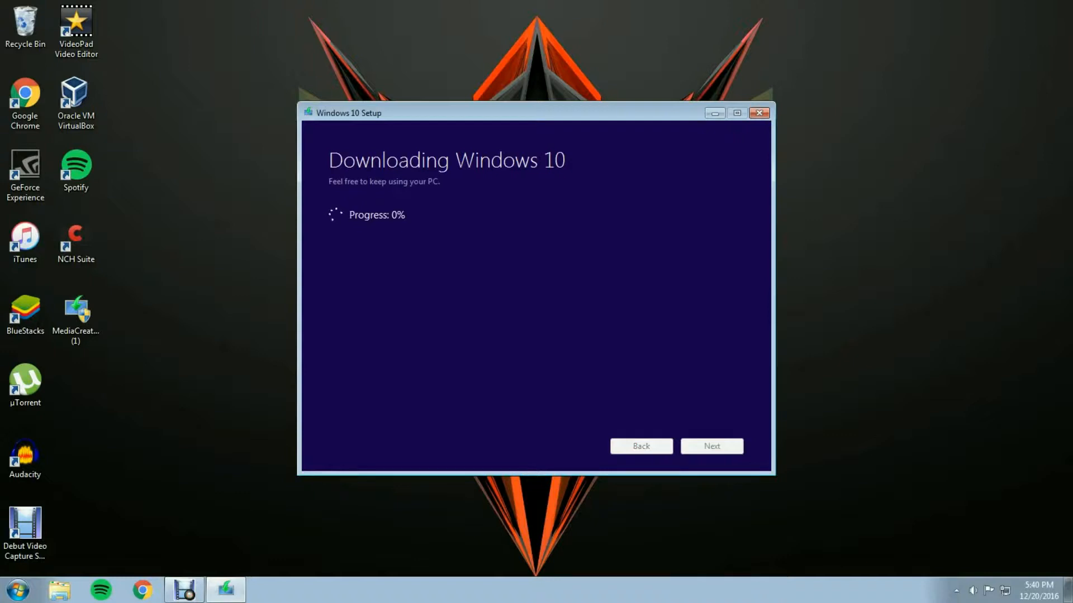
# - Quit the Windows 10 Setup download and try to move the MediaCreationTool (1) file to the Recycle Bin
pyautogui.click(759, 113)
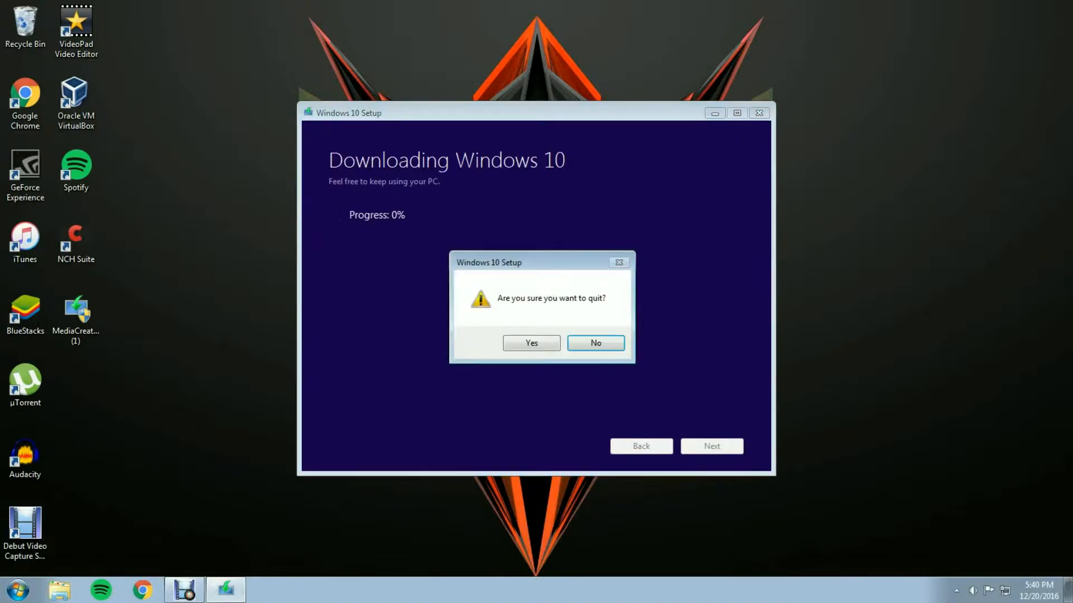
pyautogui.click(532, 343)
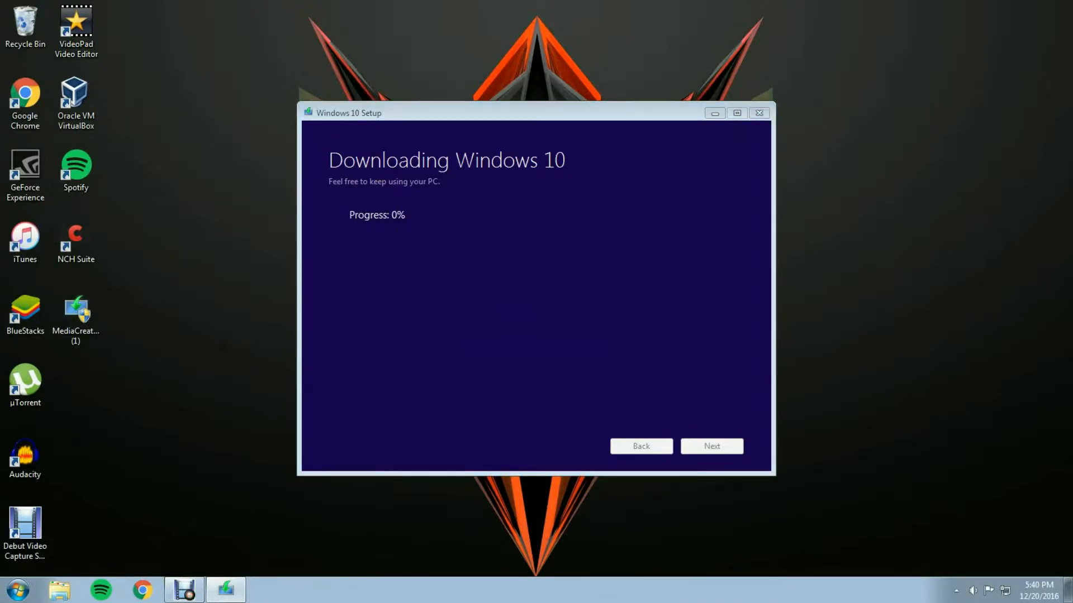
pyautogui.click(77, 316)
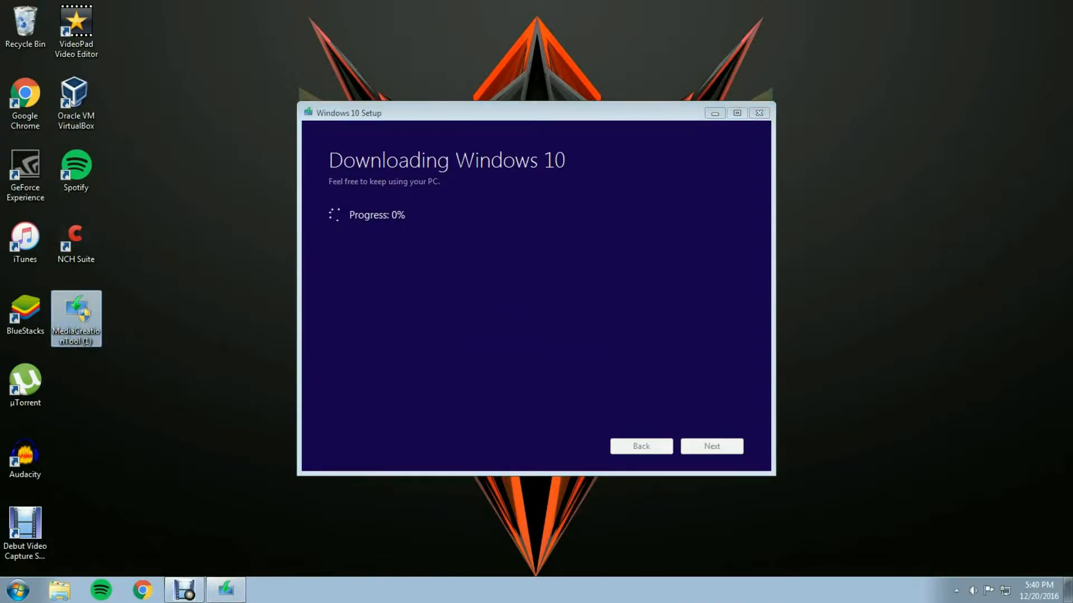
pyautogui.click(25, 25)
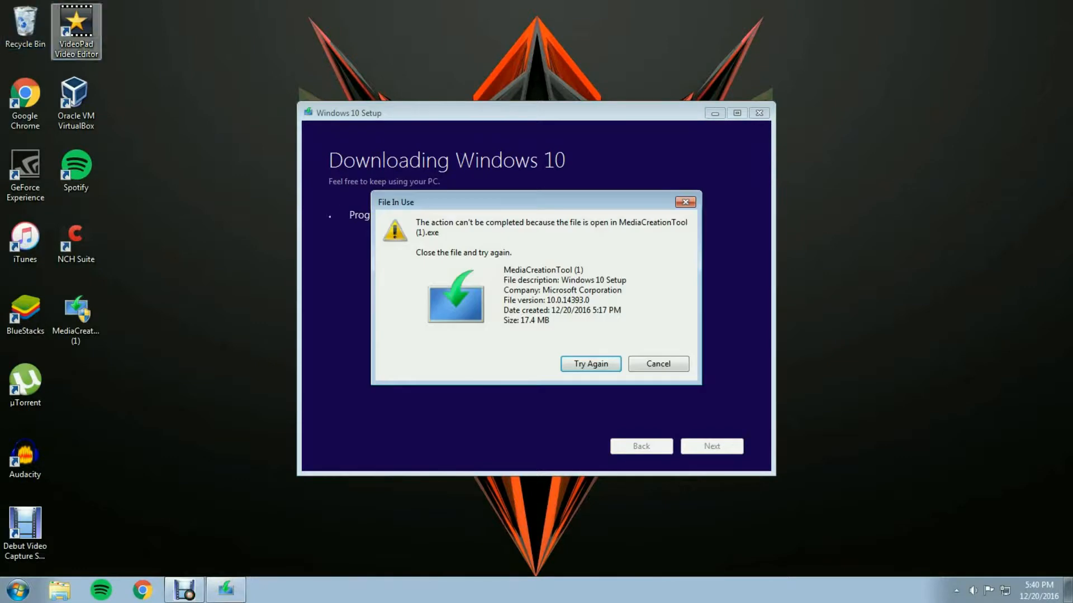
pyautogui.click(659, 365)
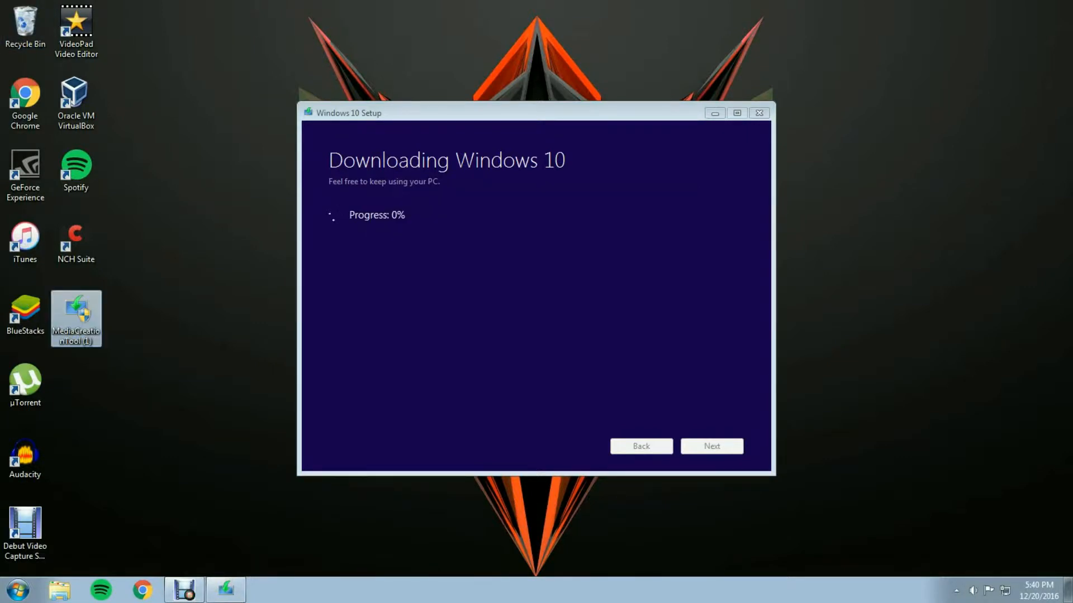
pyautogui.click(184, 590)
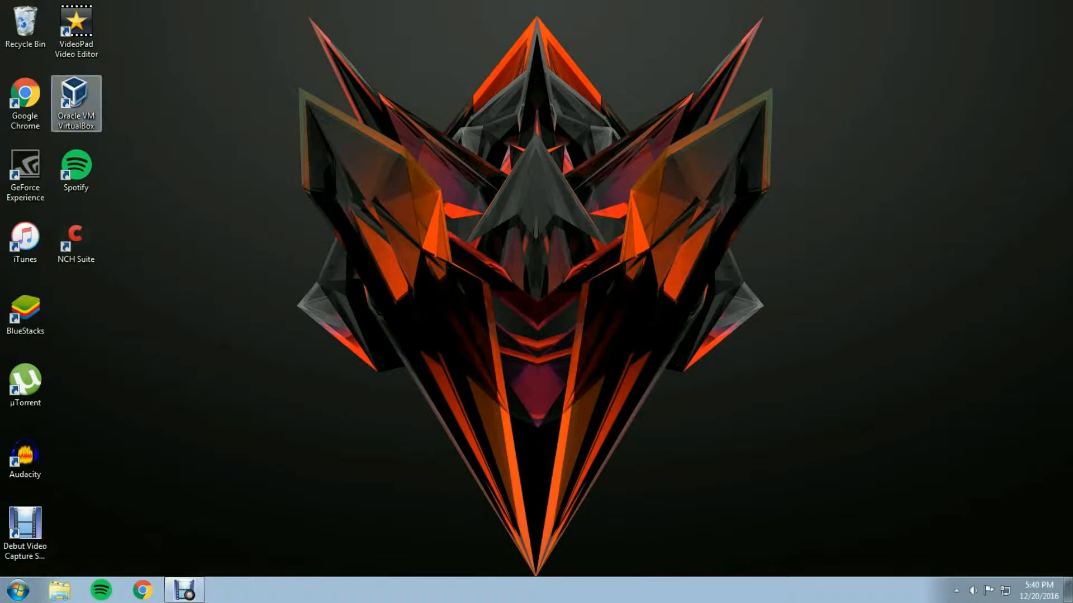
# - Open Oracle VM VirtualBox and start creating a new virtual machine with the version Windows 10 (64-bit)
pyautogui.doubleClick(76, 104)
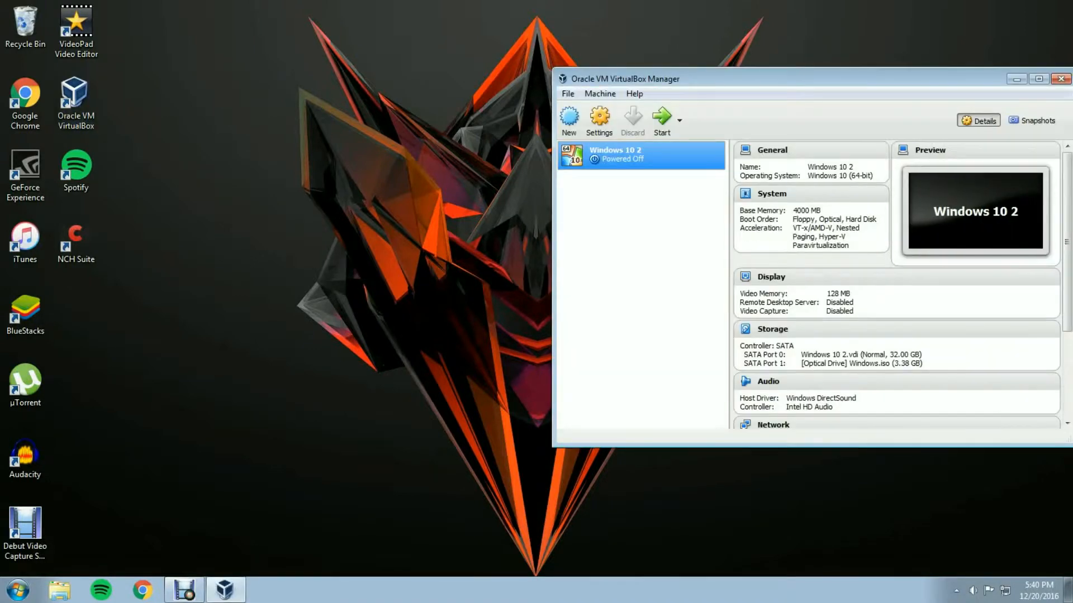
pyautogui.moveTo(793, 78); pyautogui.dragTo(615, 77)
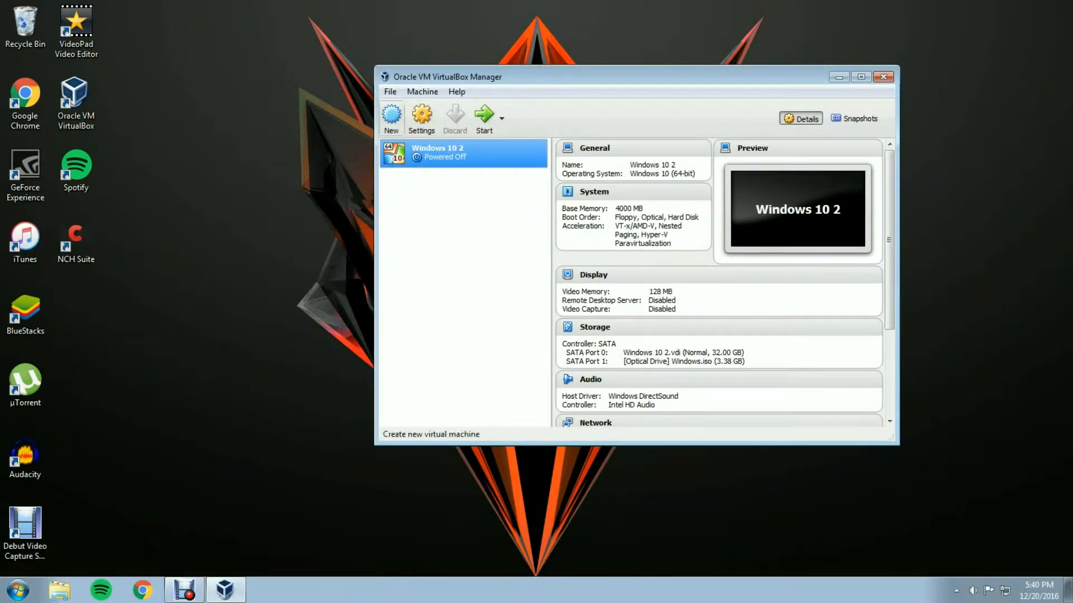
pyautogui.click(391, 118)
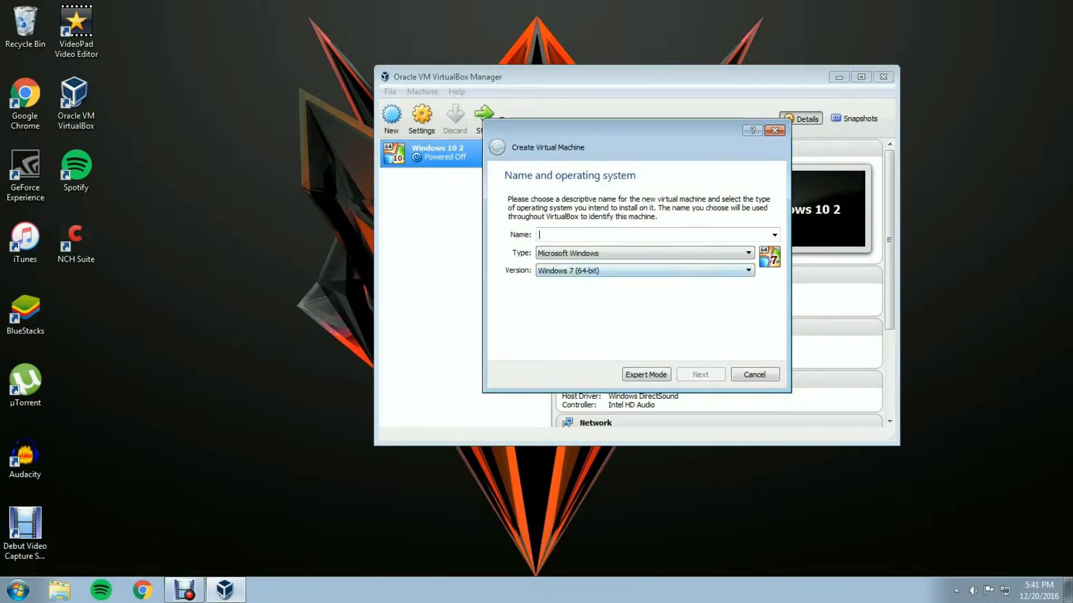
pyautogui.click(575, 271)
pyautogui.scroll(-3, 573, 291)
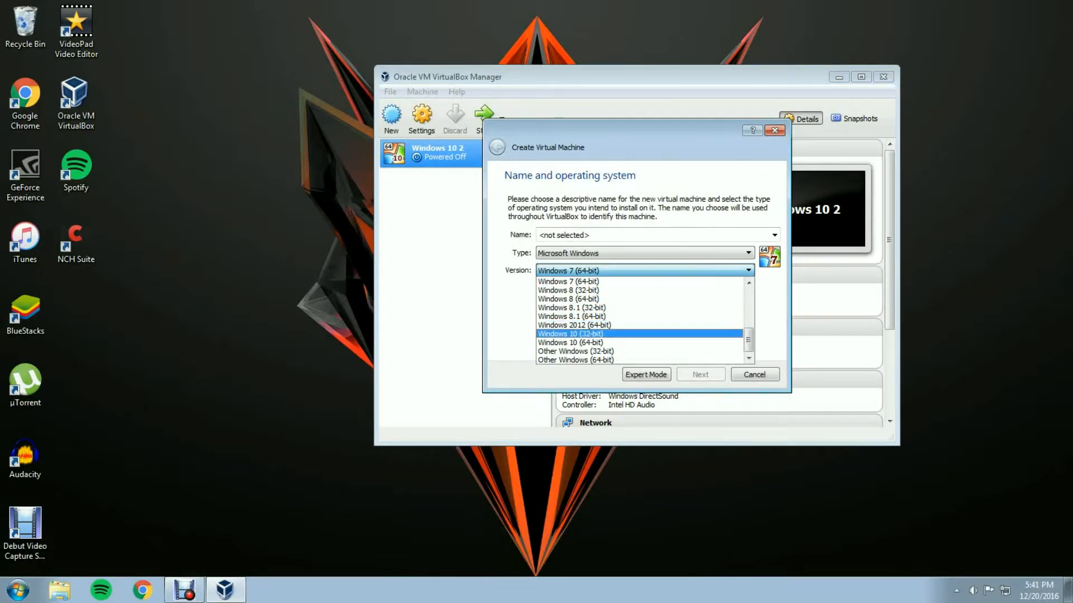
pyautogui.click(571, 342)
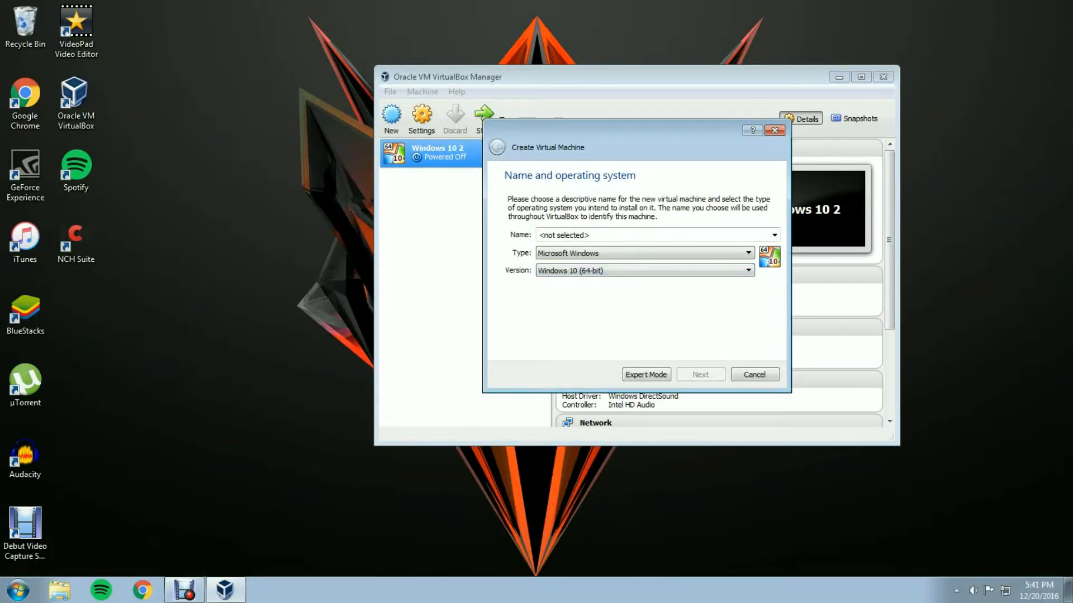
# - Name the virtual machine Windows 10 vb and allocate 4096 MB of memory to it
pyautogui.click(604, 235)
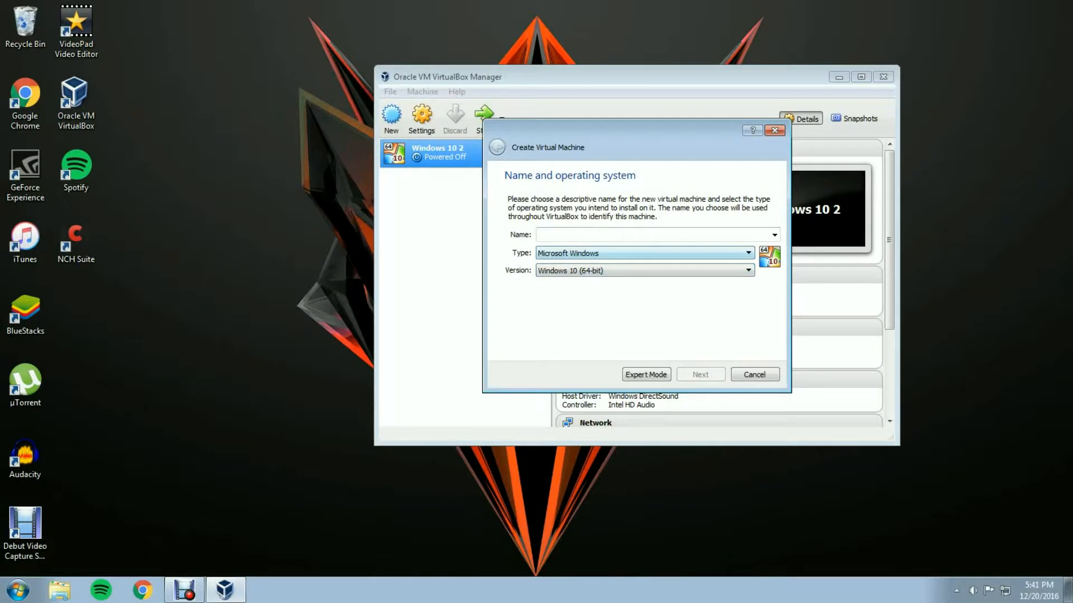
pyautogui.write('Windo')
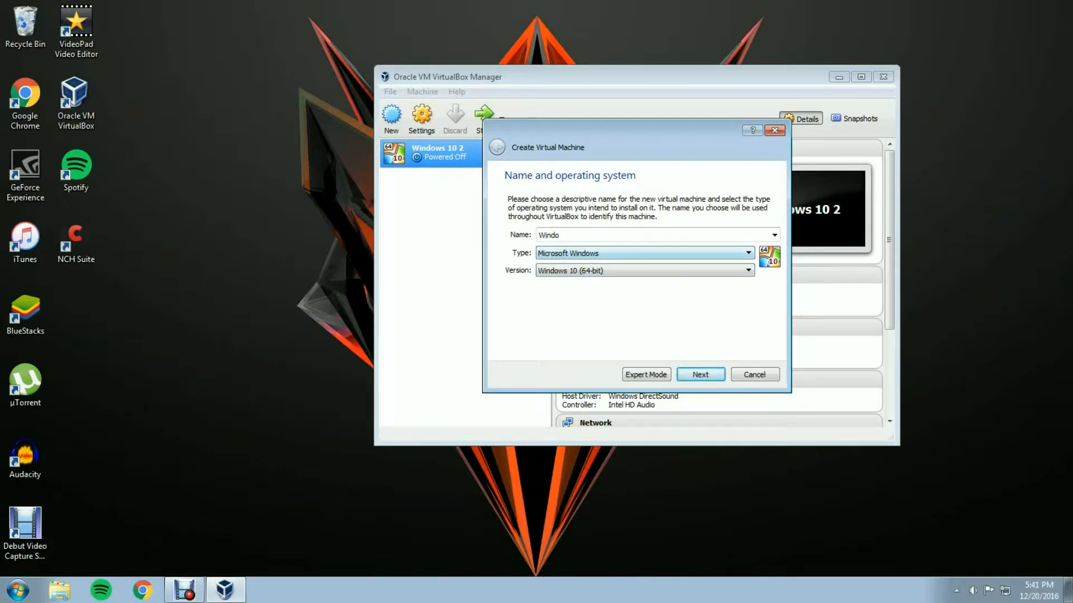
pyautogui.write('ws 10 vb')
pyautogui.press('Return')
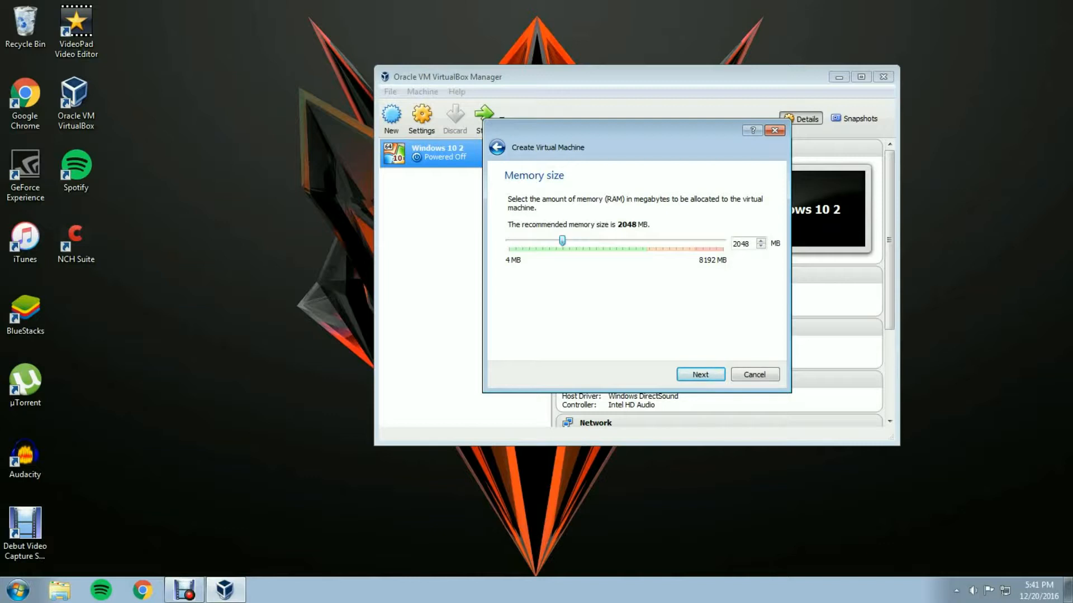
pyautogui.moveTo(562, 240); pyautogui.dragTo(616, 241)
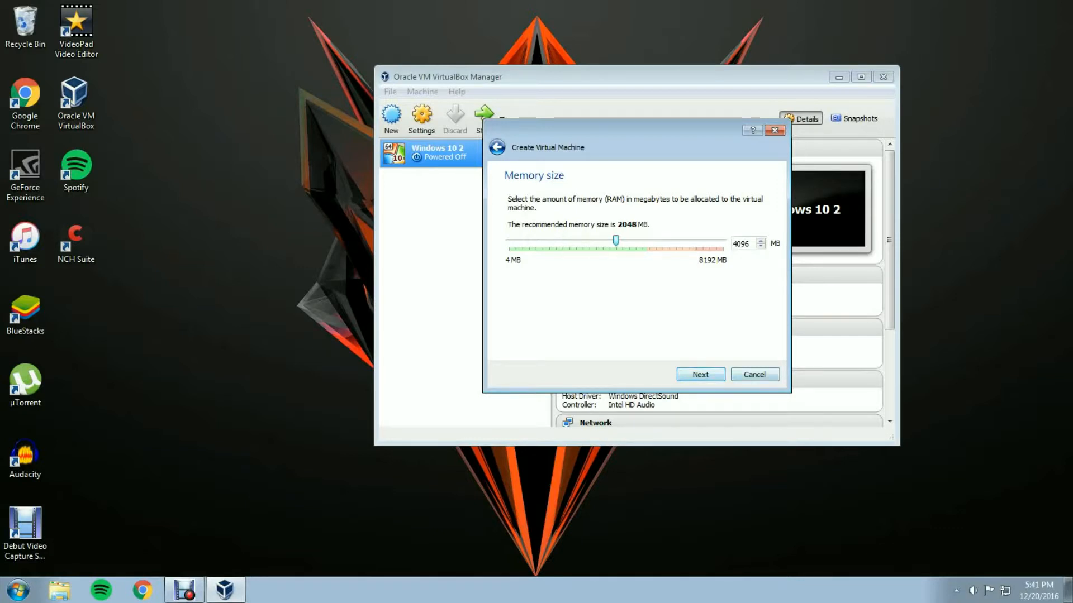
pyautogui.click(700, 374)
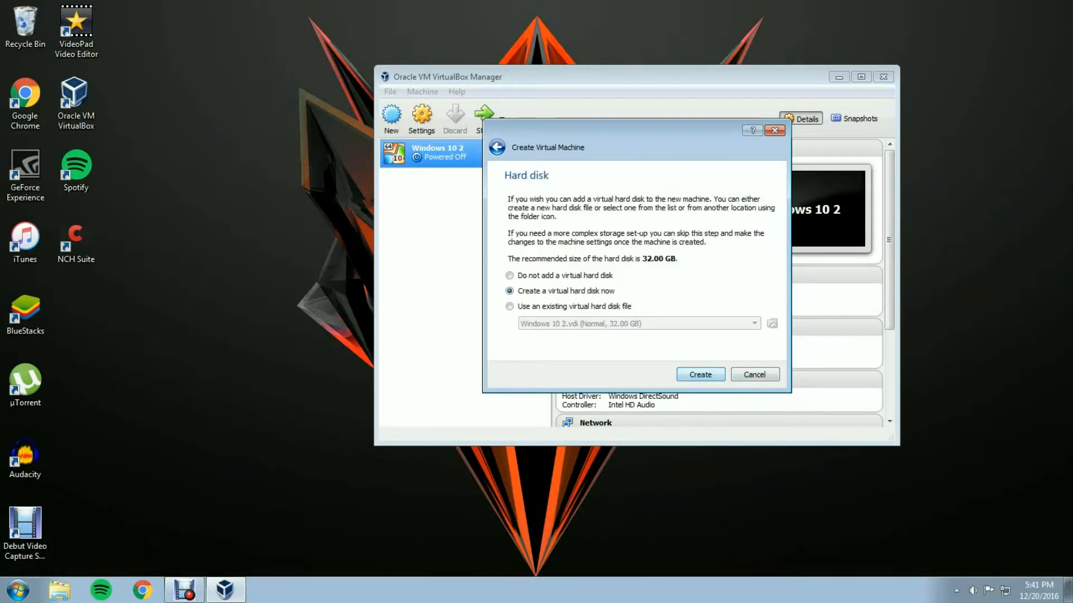
# - Create a new 32.00 GB virtual hard disk for the machine as a VDI (VirtualBox Disk Image) named Windows 10 vb
pyautogui.click(700, 374)
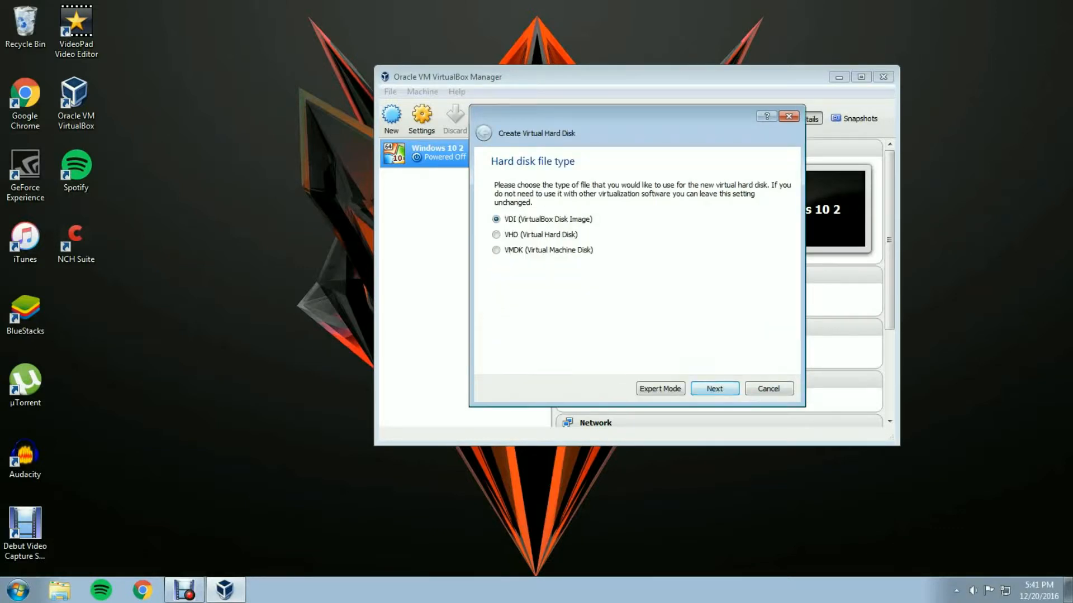
pyautogui.click(715, 389)
pyautogui.press('Return')
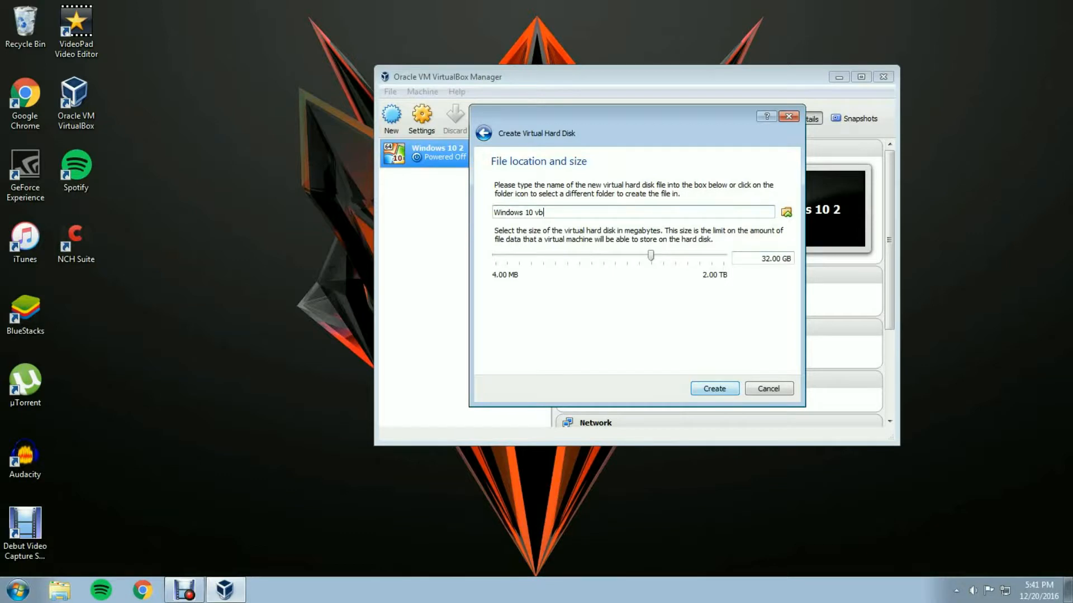
pyautogui.press('Return')
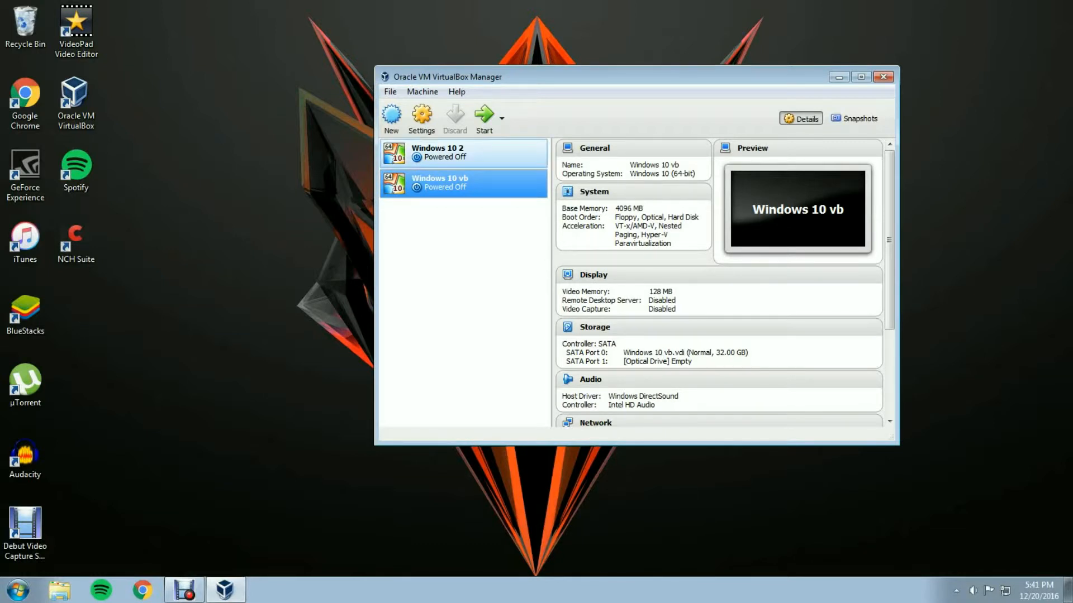
# - Attach the Windows ISO file to the empty optical drive in the Windows 10 vb machine's storage settings and save them
pyautogui.click(463, 153)
pyautogui.click(463, 184)
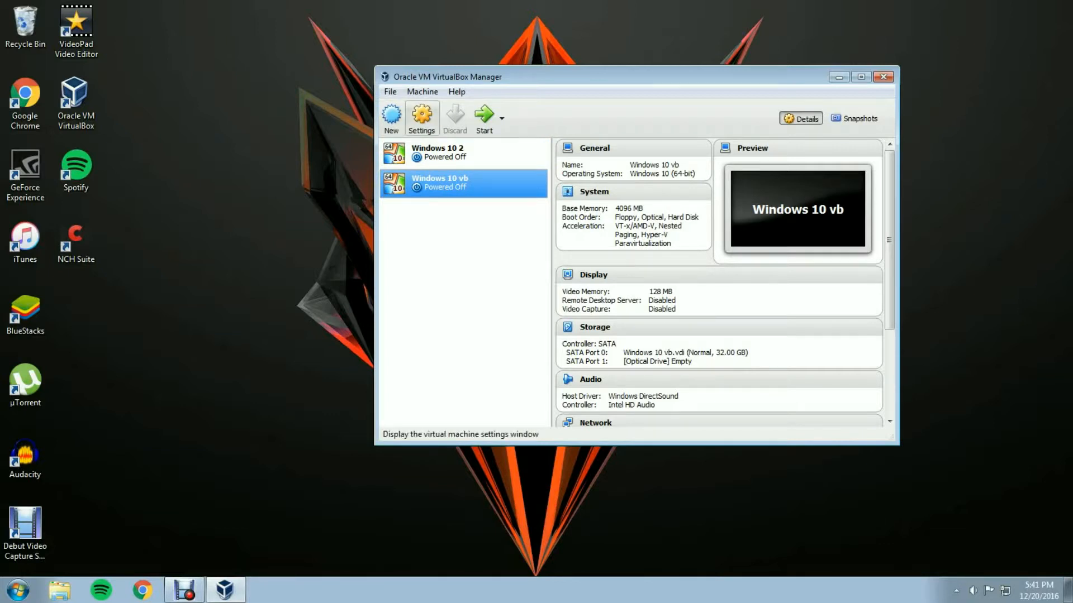
pyautogui.click(422, 117)
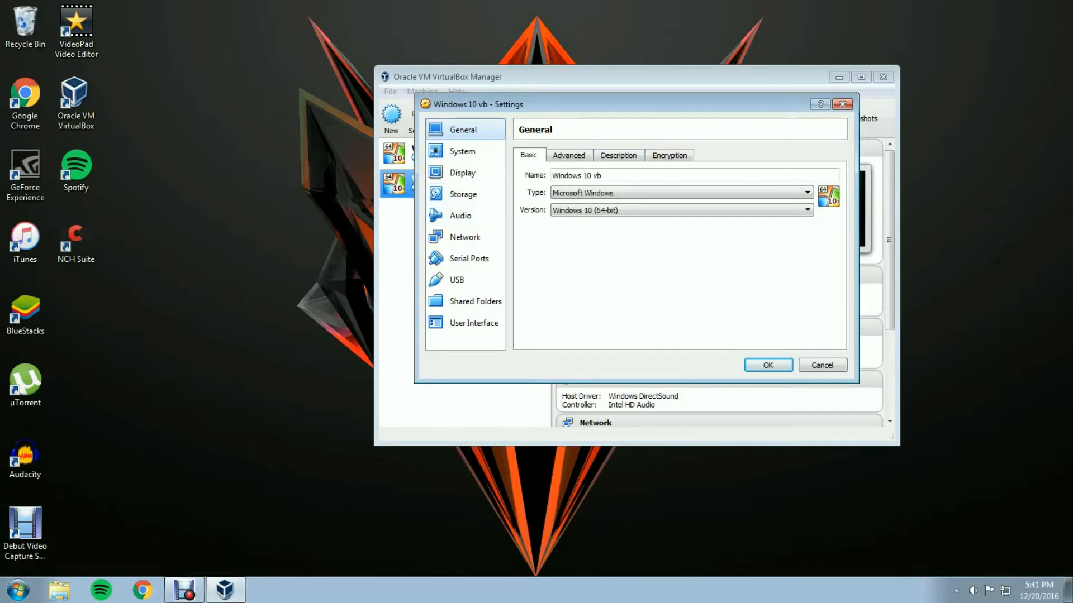
pyautogui.click(463, 194)
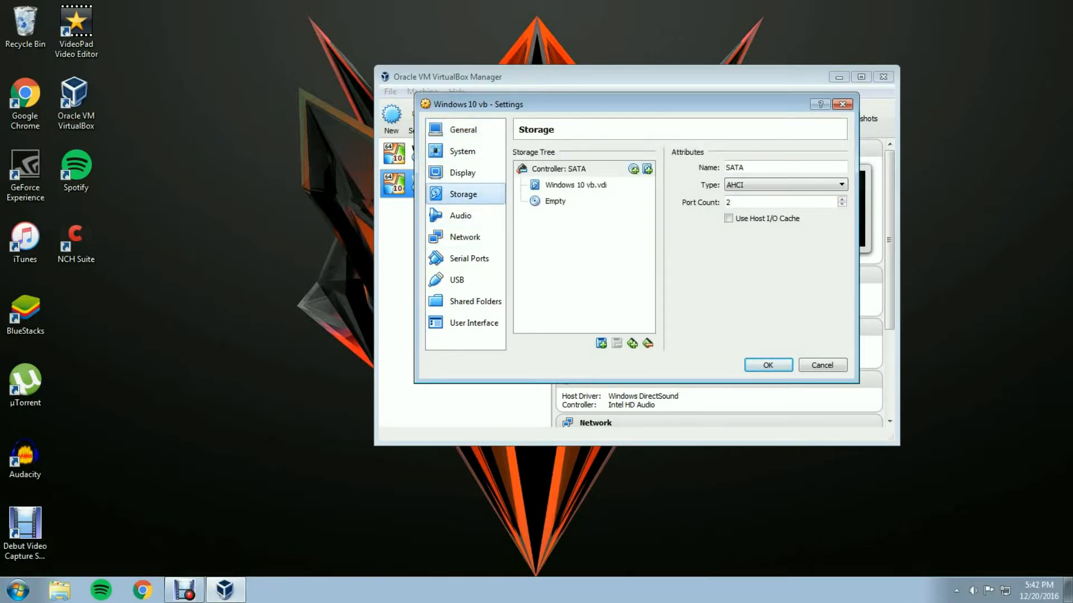
pyautogui.click(555, 202)
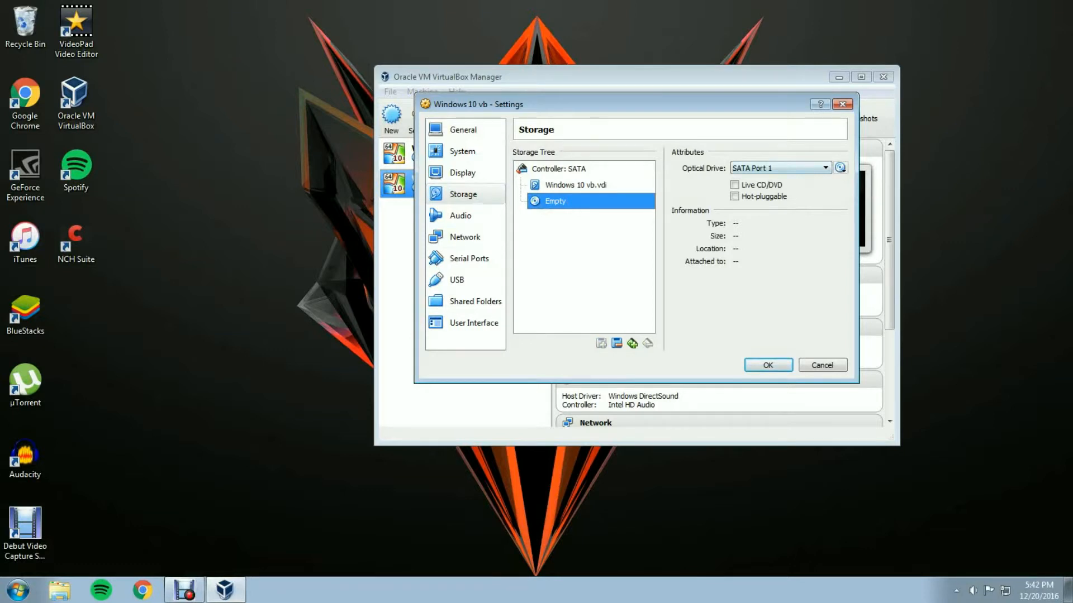
pyautogui.click(840, 167)
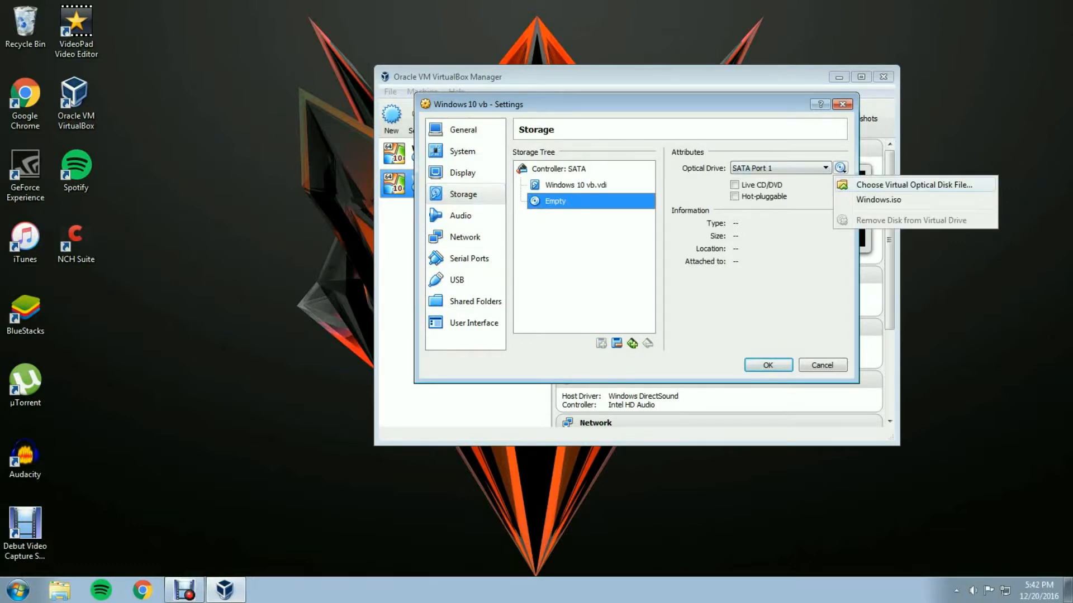
pyautogui.click(900, 185)
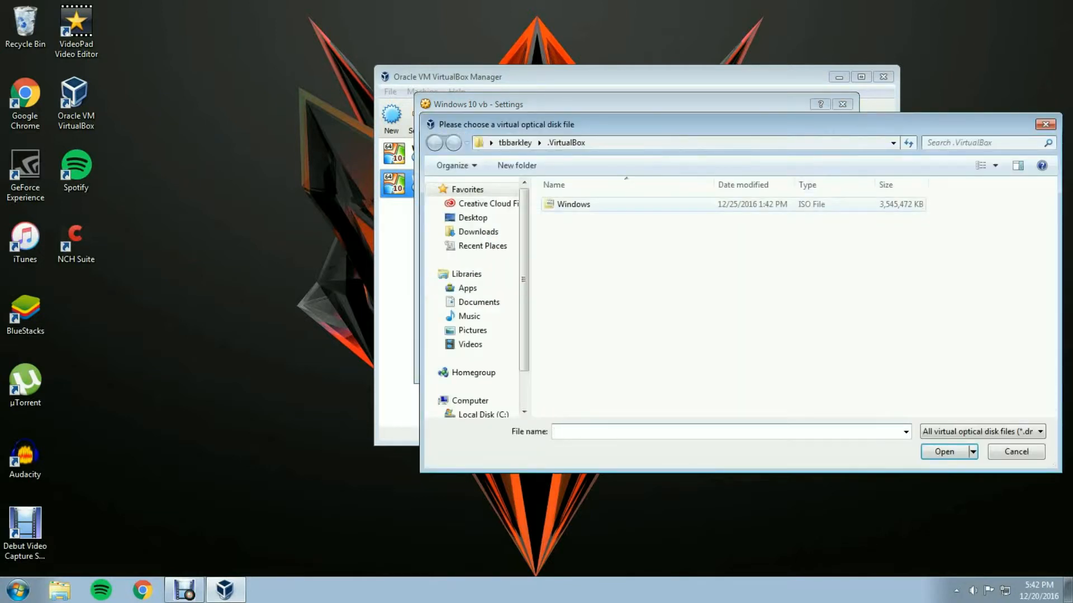
pyautogui.click(573, 204)
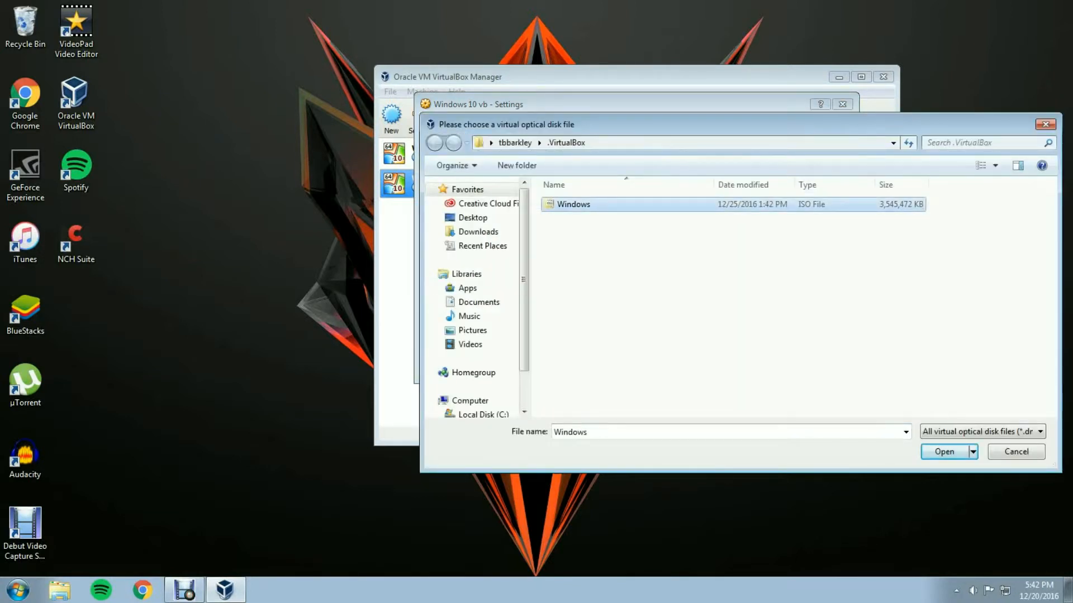
pyautogui.click(944, 452)
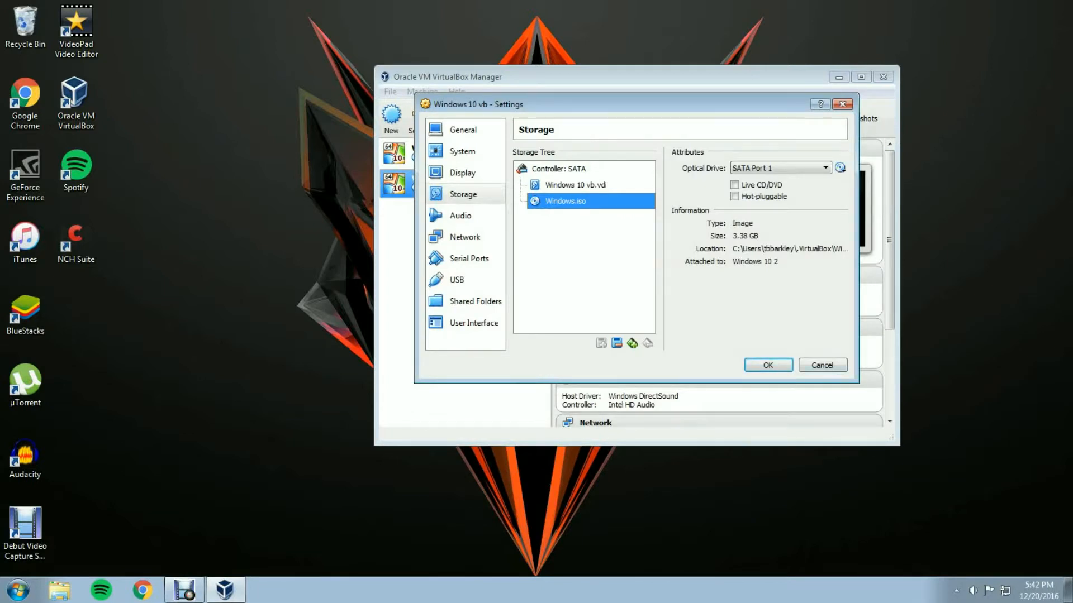
pyautogui.click(768, 365)
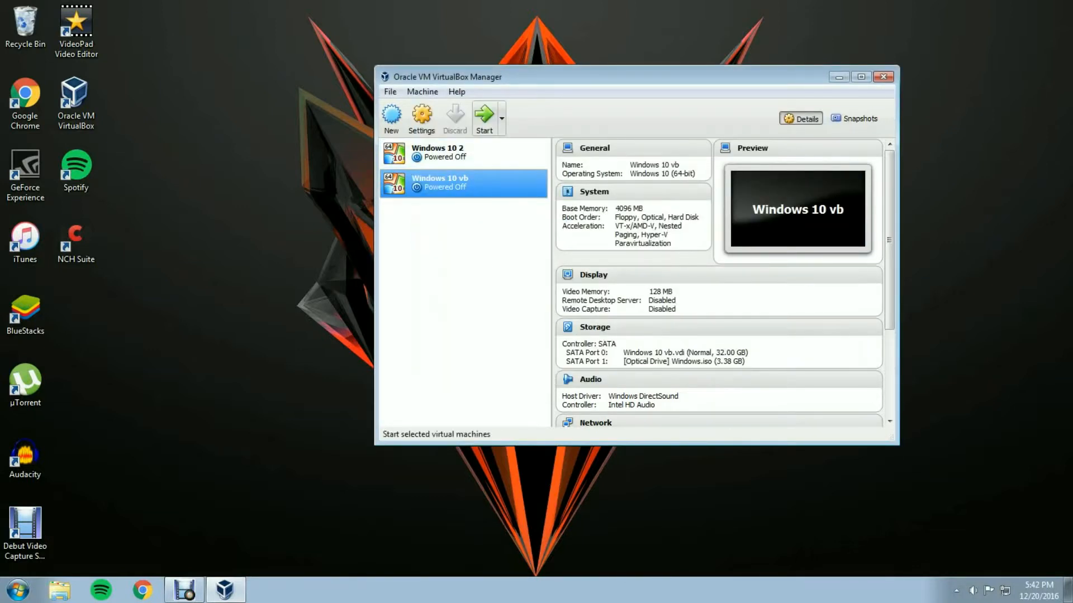
# - Start the Windows 10 vb machine and begin the Windows installation with English (United States) and the US keyboard
pyautogui.click(484, 118)
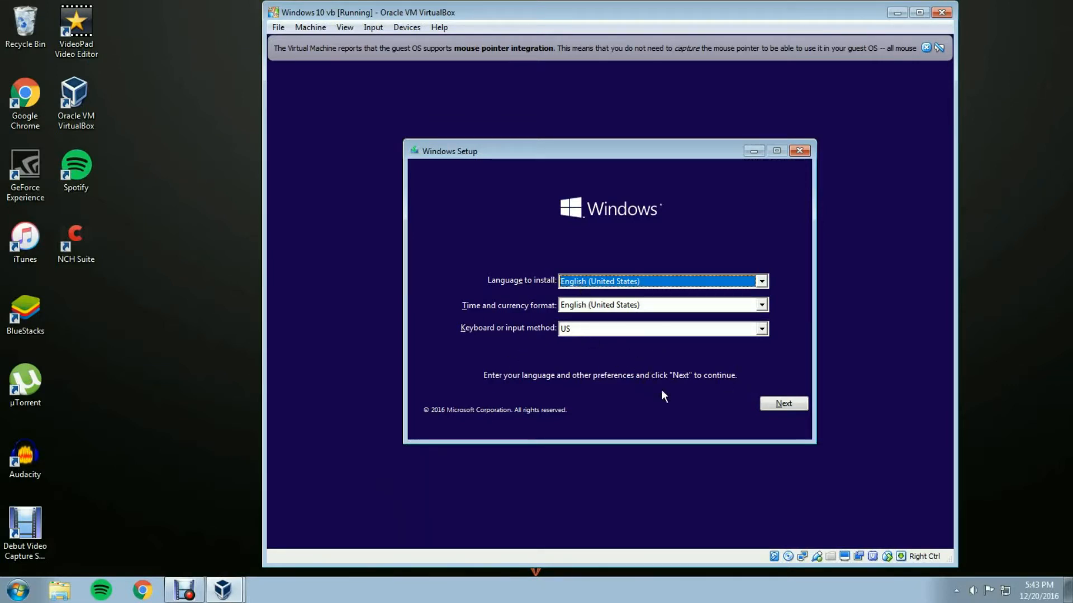
pyautogui.click(772, 406)
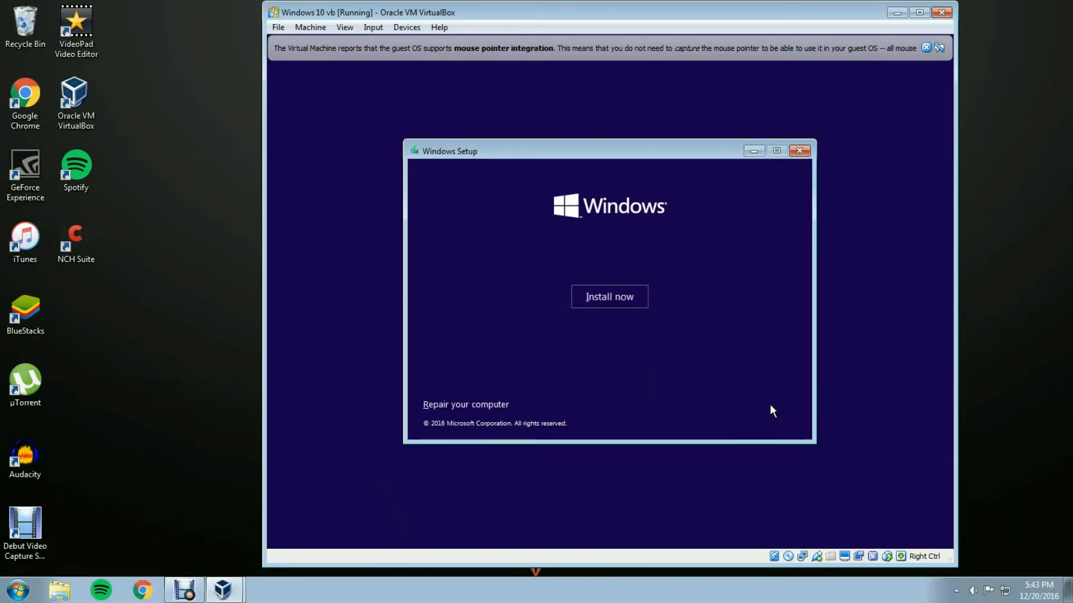
pyautogui.click(616, 297)
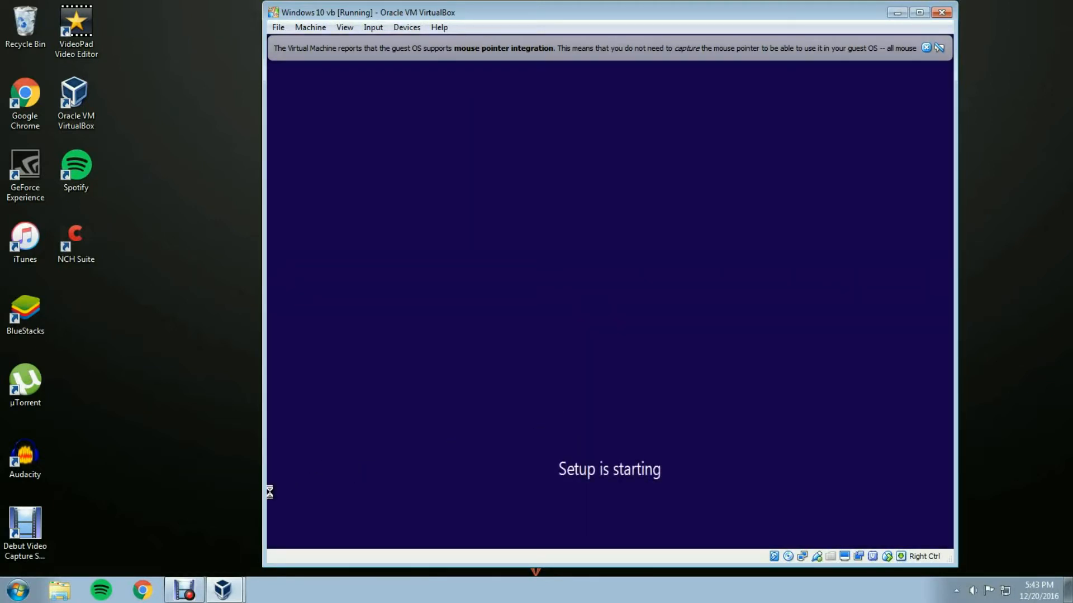
pyautogui.click(183, 593)
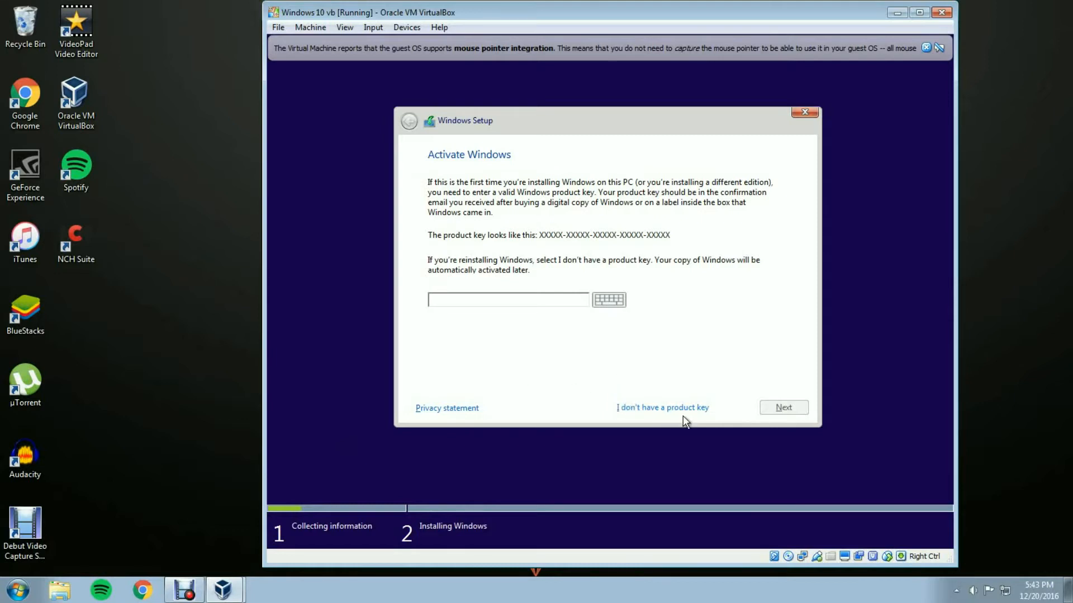
# - Continue Windows Setup without a product key and choose Windows 10 Pro as the operating system to install
pyautogui.click(649, 407)
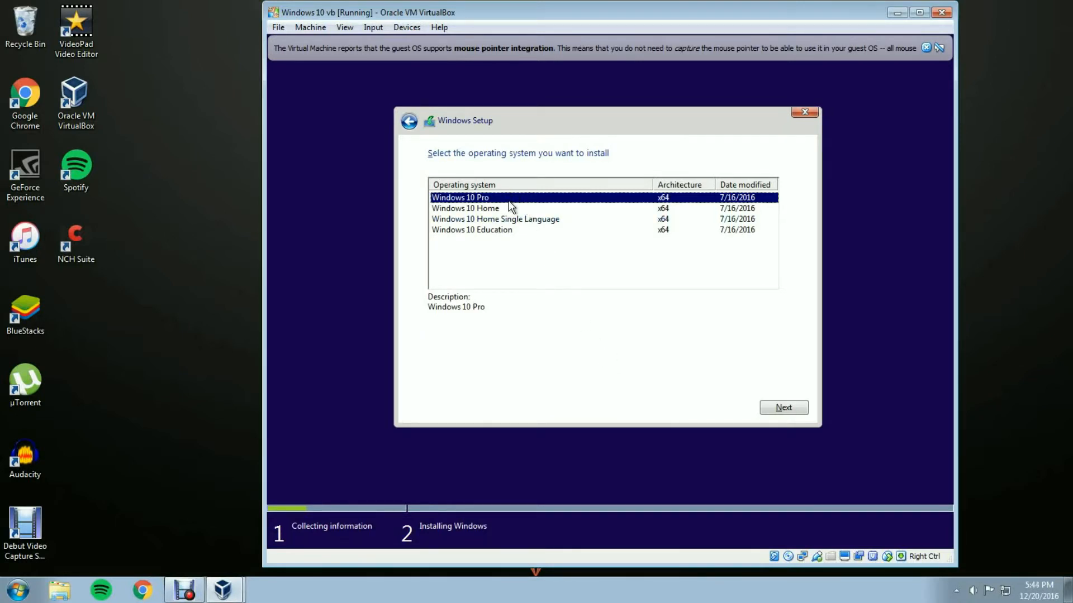
pyautogui.click(763, 408)
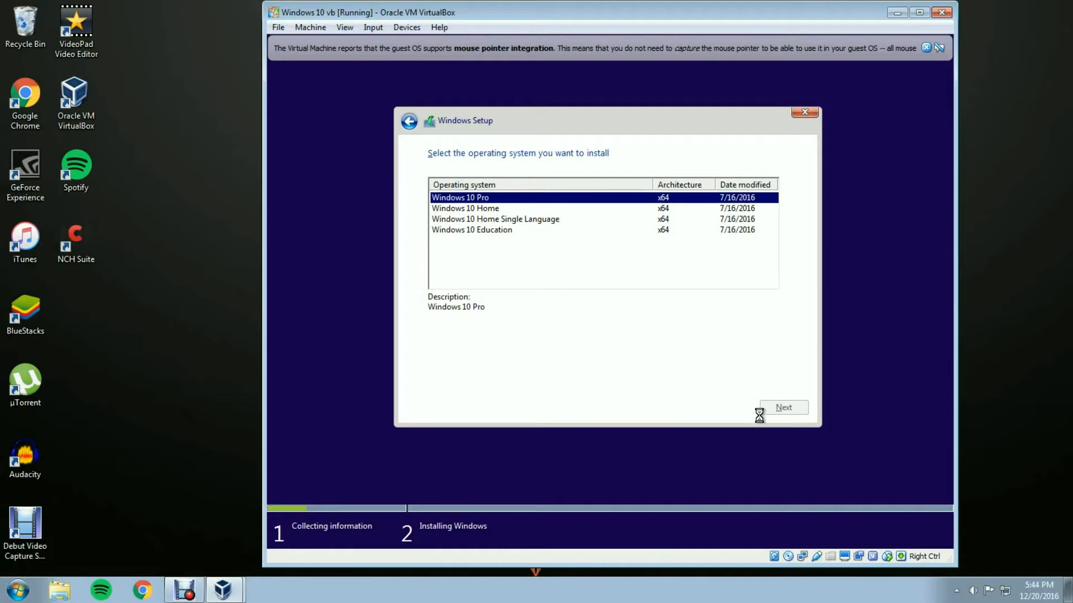
pyautogui.click(782, 408)
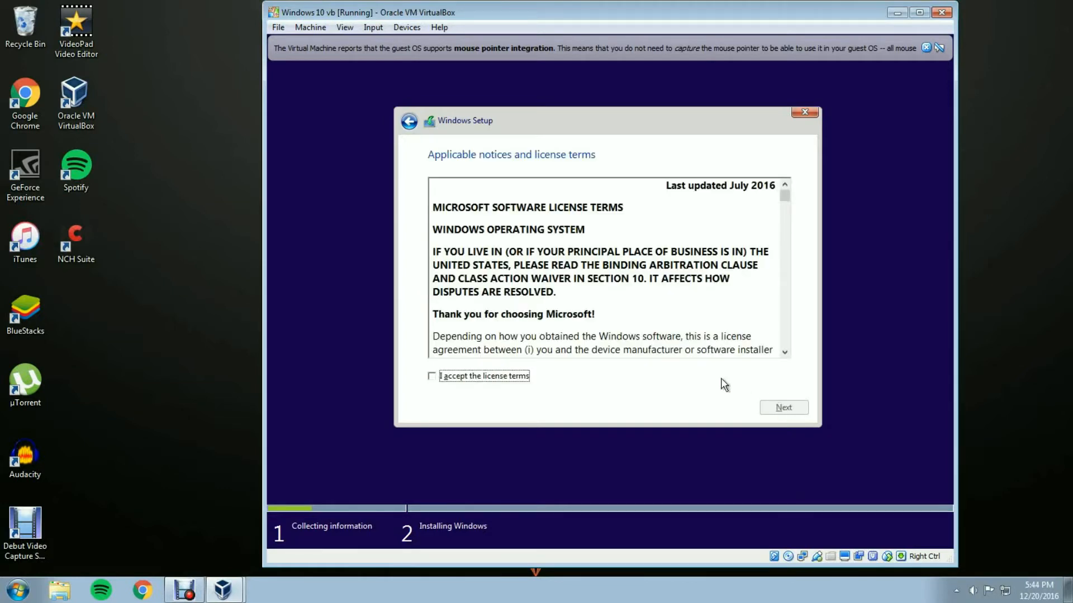
# - Accept the license terms and start a custom, Windows-only installation on Drive 0 Unallocated Space
pyautogui.click(490, 377)
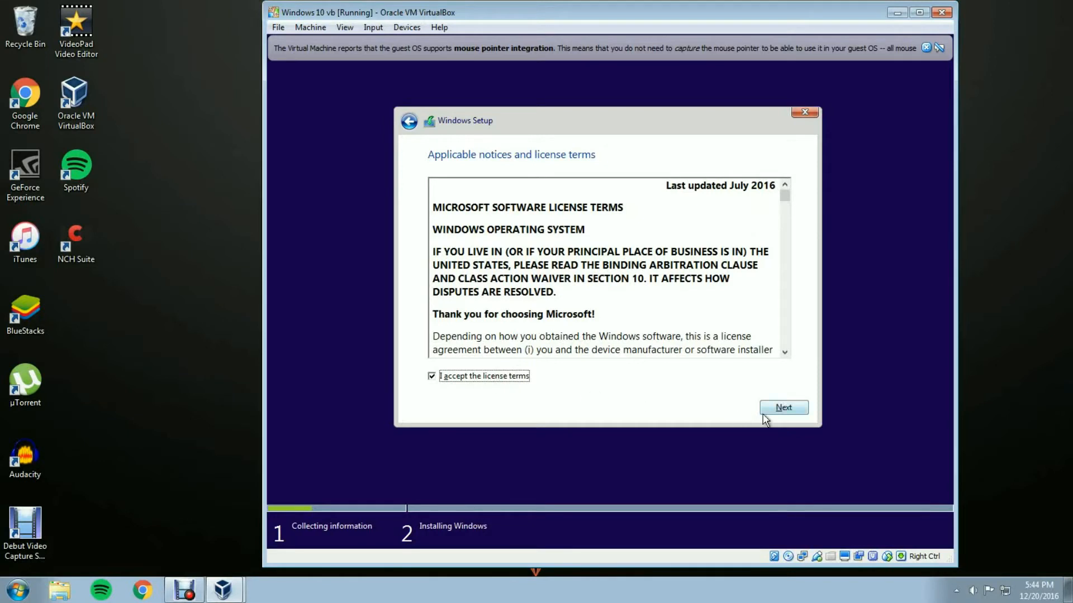
pyautogui.click(782, 408)
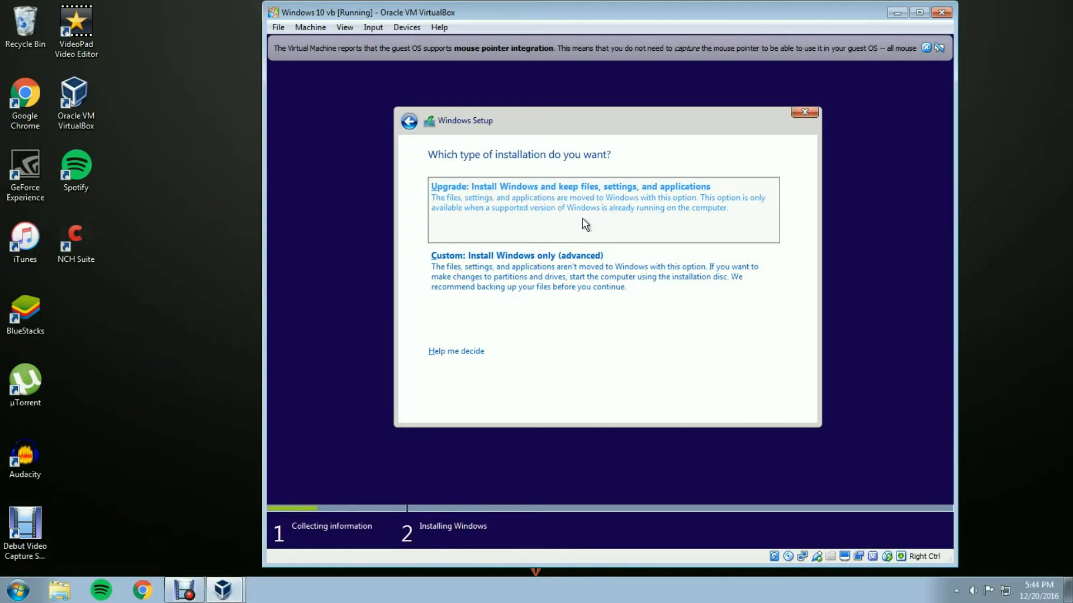
pyautogui.click(493, 259)
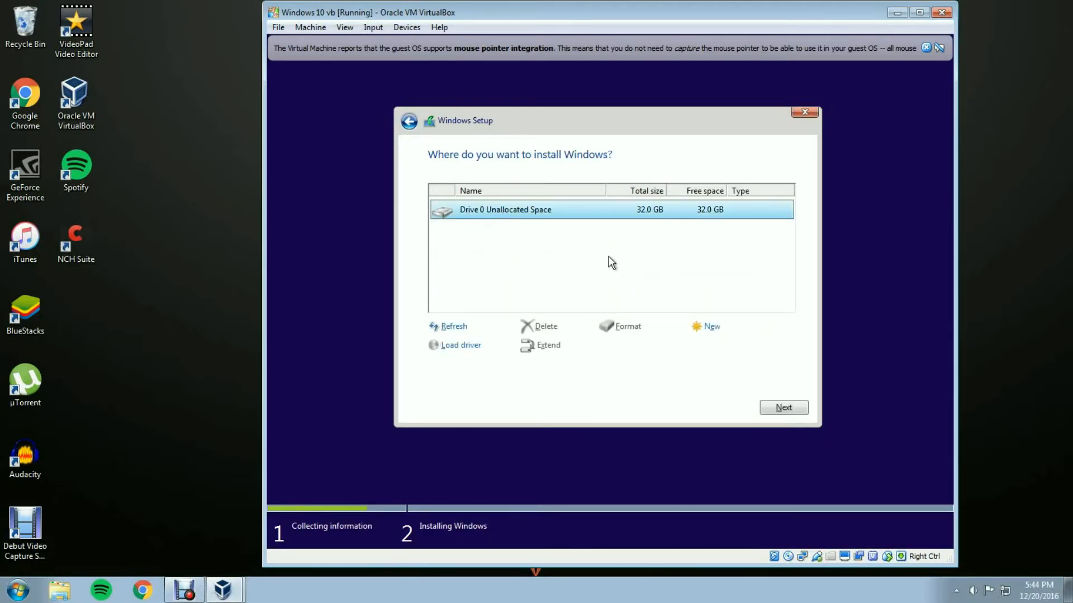
pyautogui.click(802, 408)
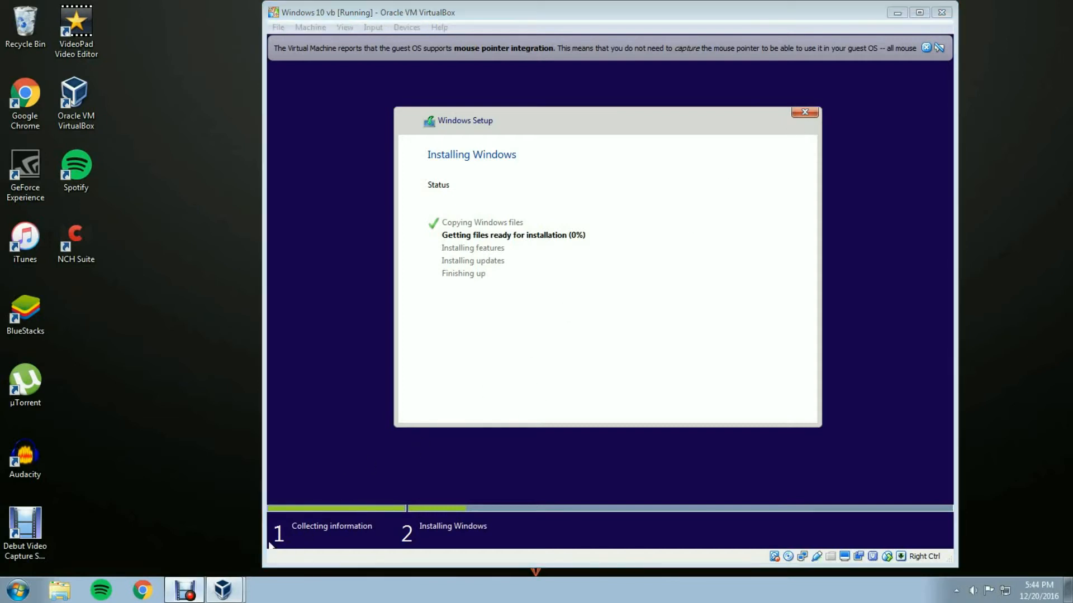
pyautogui.click(184, 590)
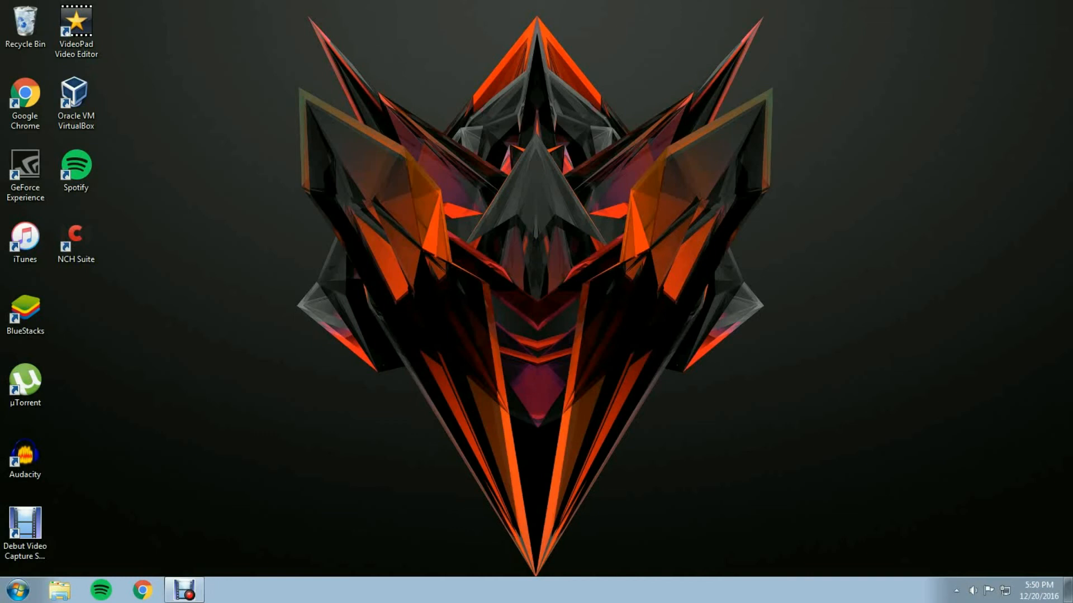
pyautogui.hotkey('ctrl', 'F9')
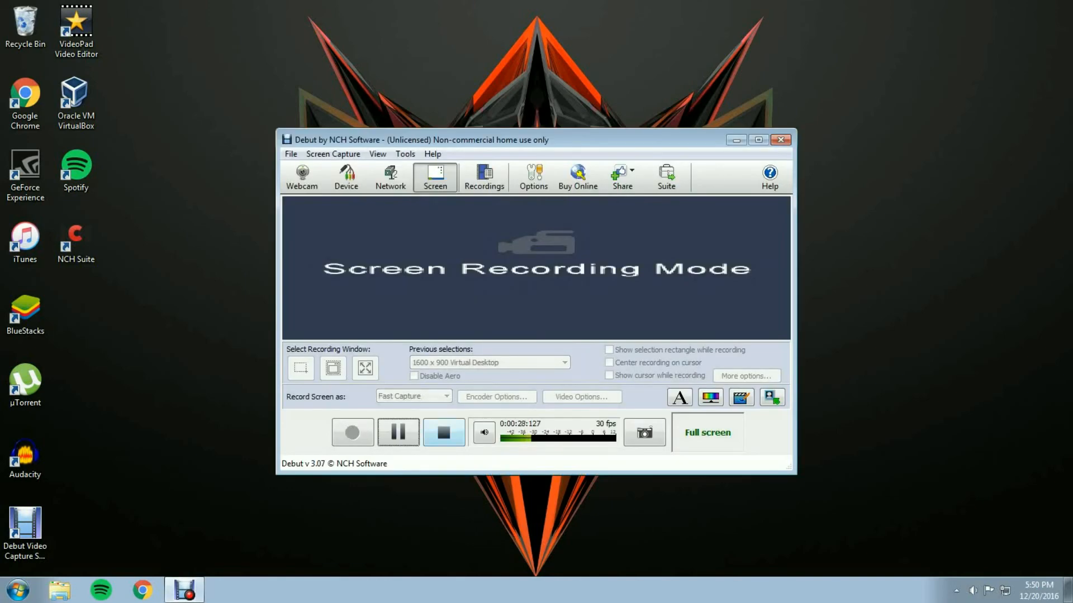